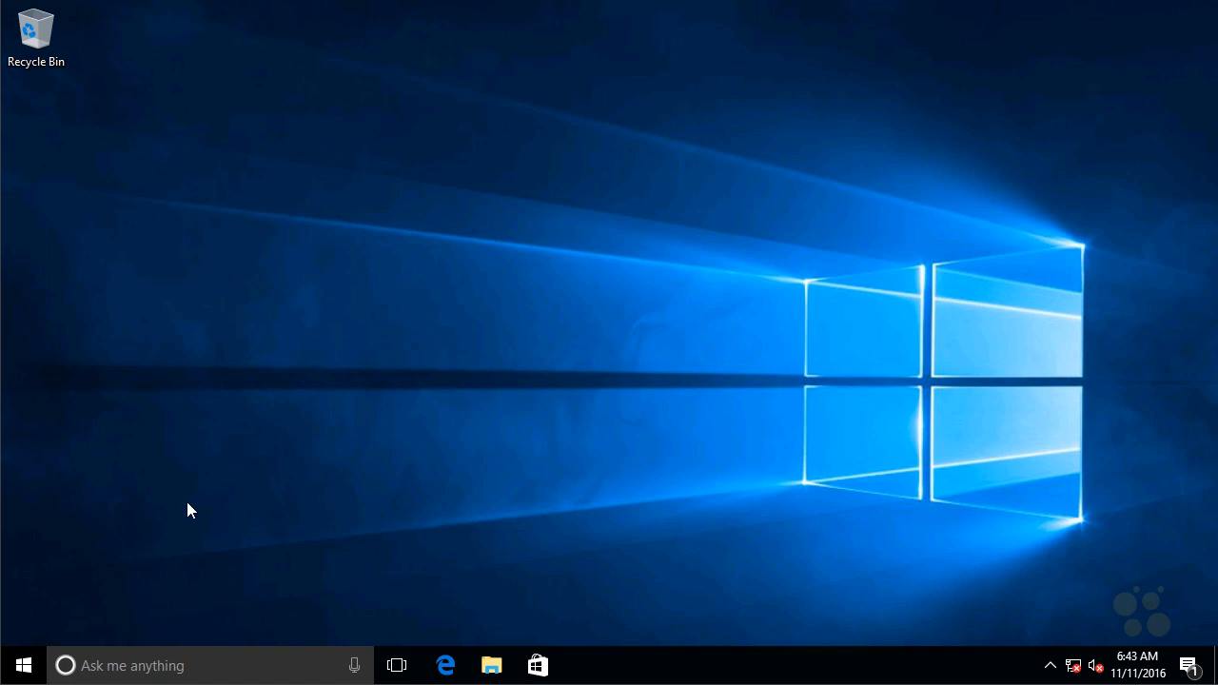
# Step: Open Device Manager and display the properties of the Microsoft GS Wavetable Synth under Software devices
pyautogui.rightClick(33, 664)
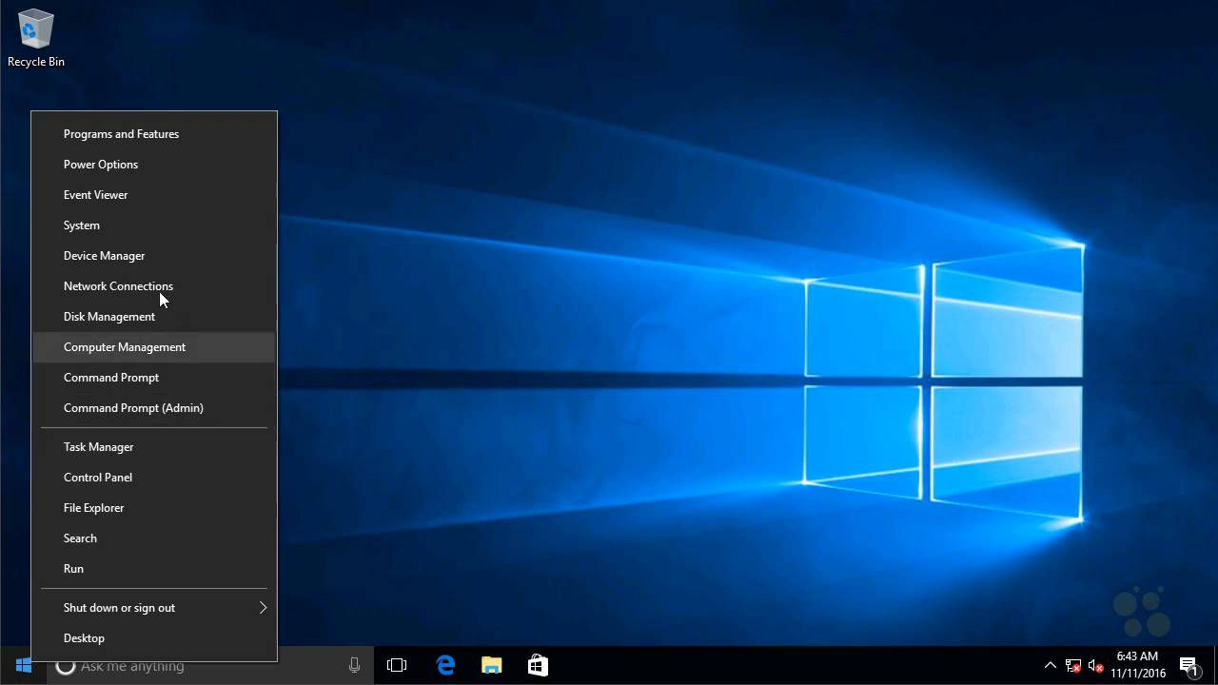
pyautogui.click(158, 255)
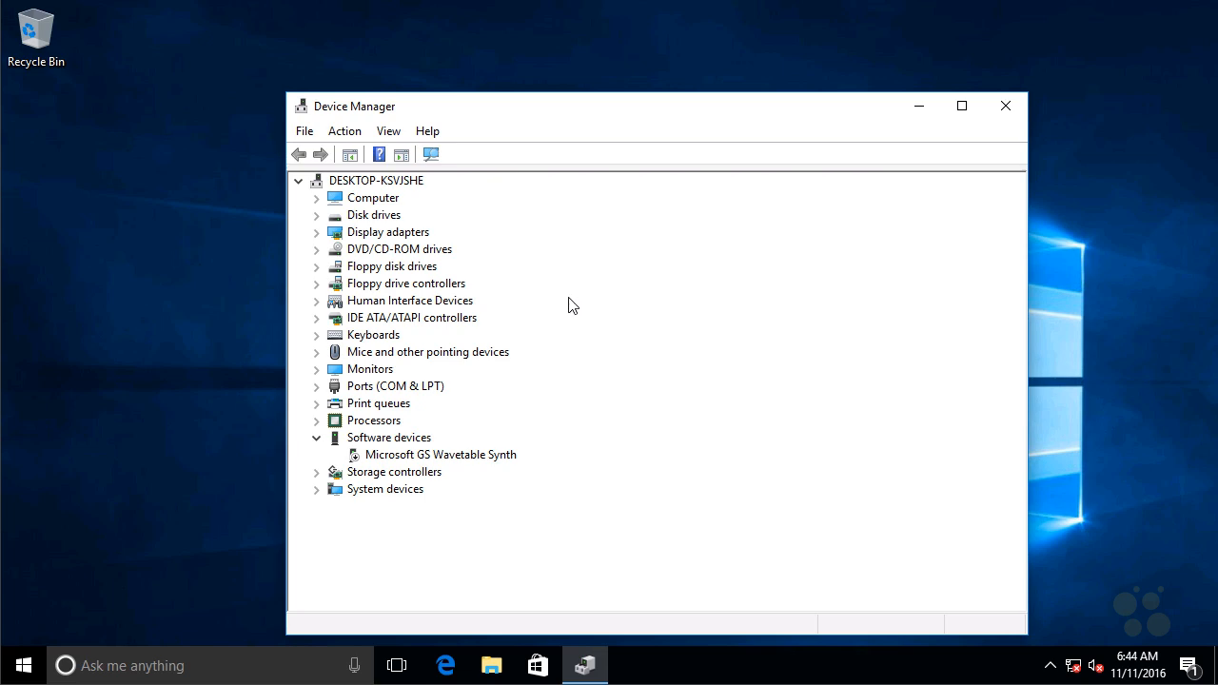
pyautogui.click(489, 460)
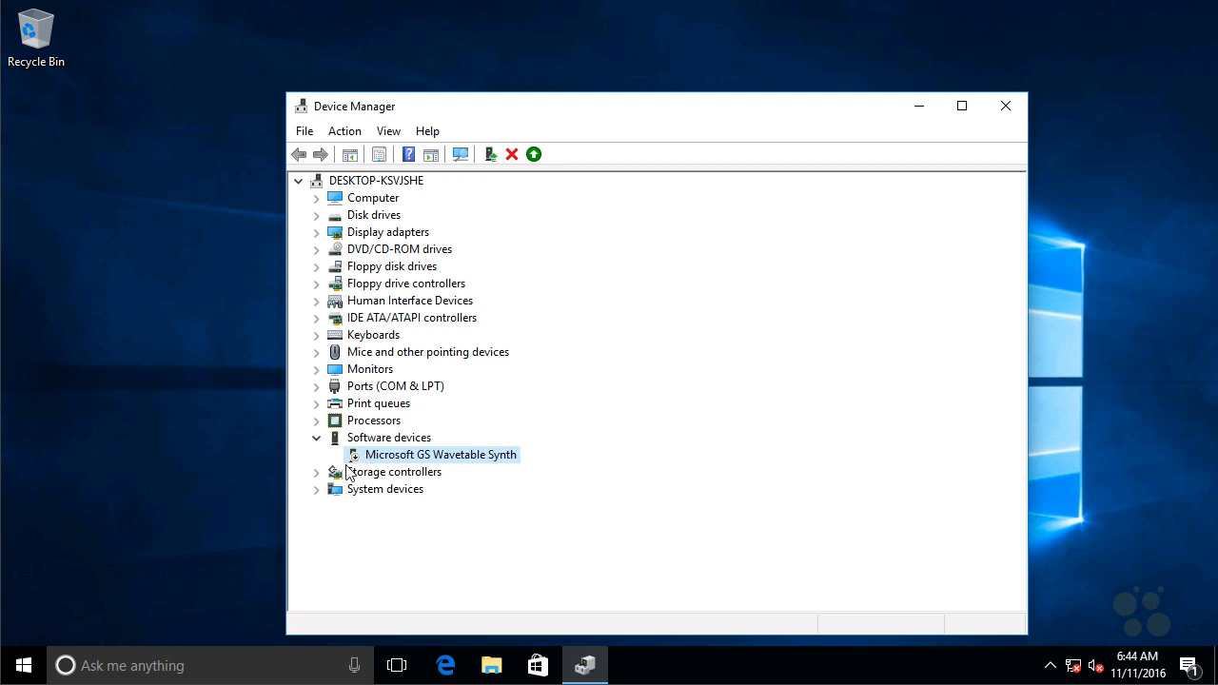
pyautogui.rightClick(478, 456)
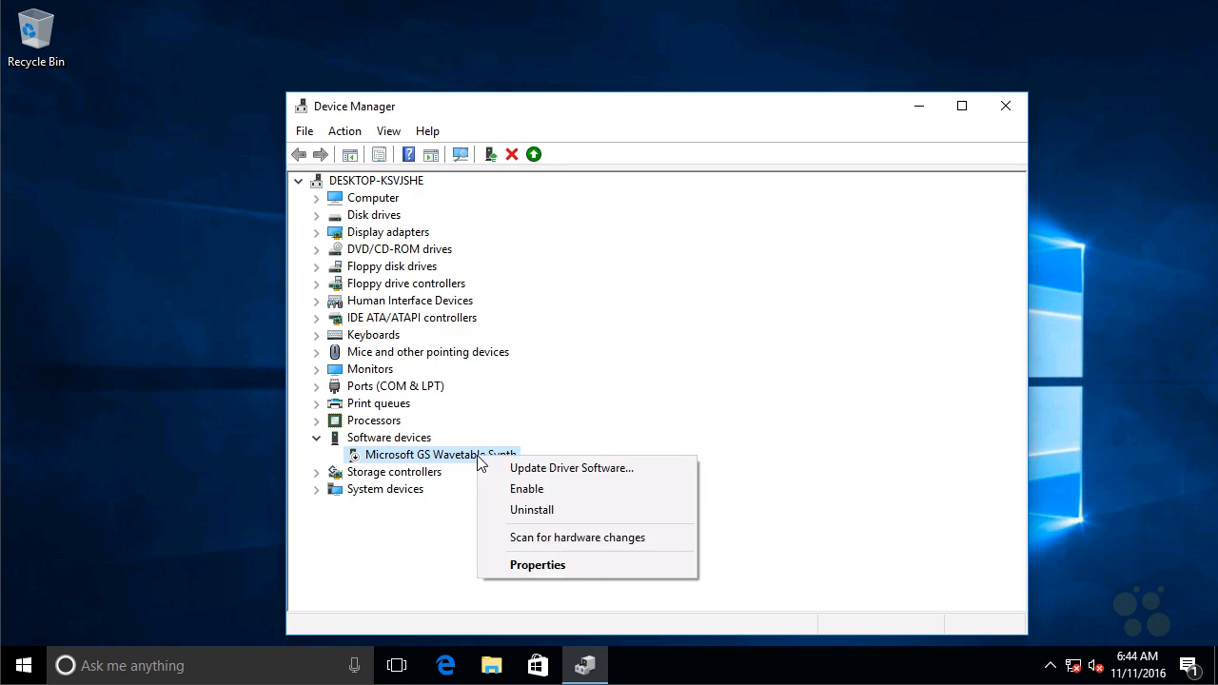
pyautogui.click(569, 568)
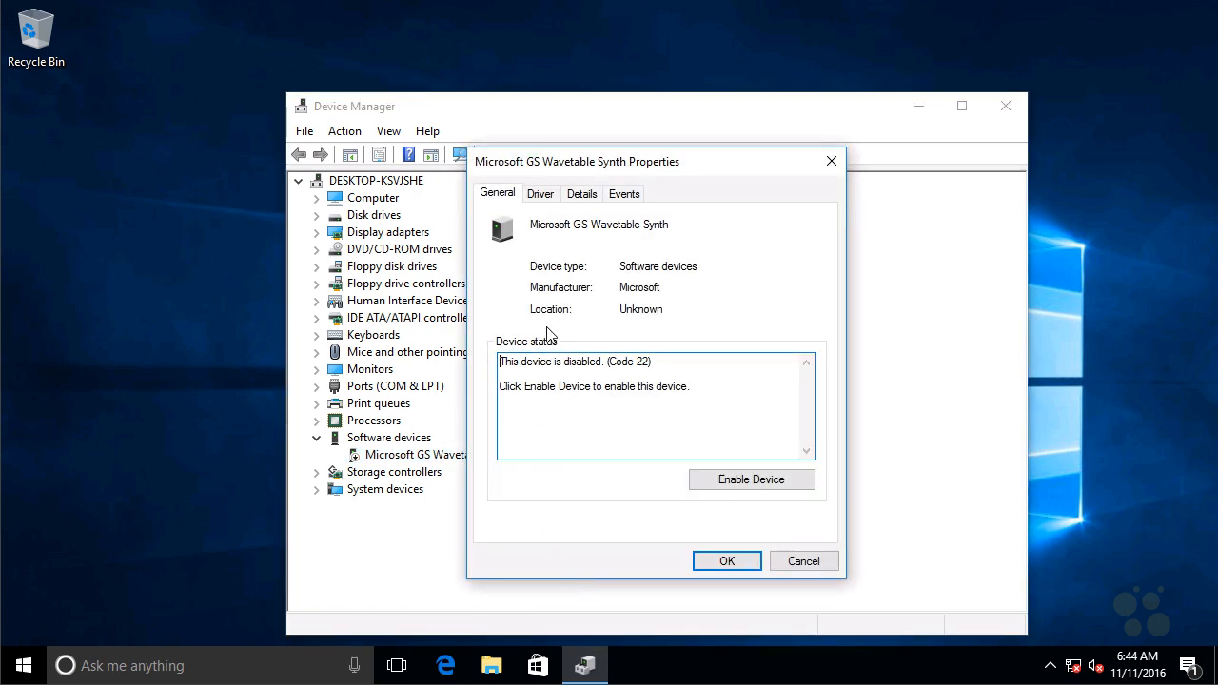
# Step: Review the synth device's driver information and management options, and close its properties and Device Manager
pyautogui.click(544, 195)
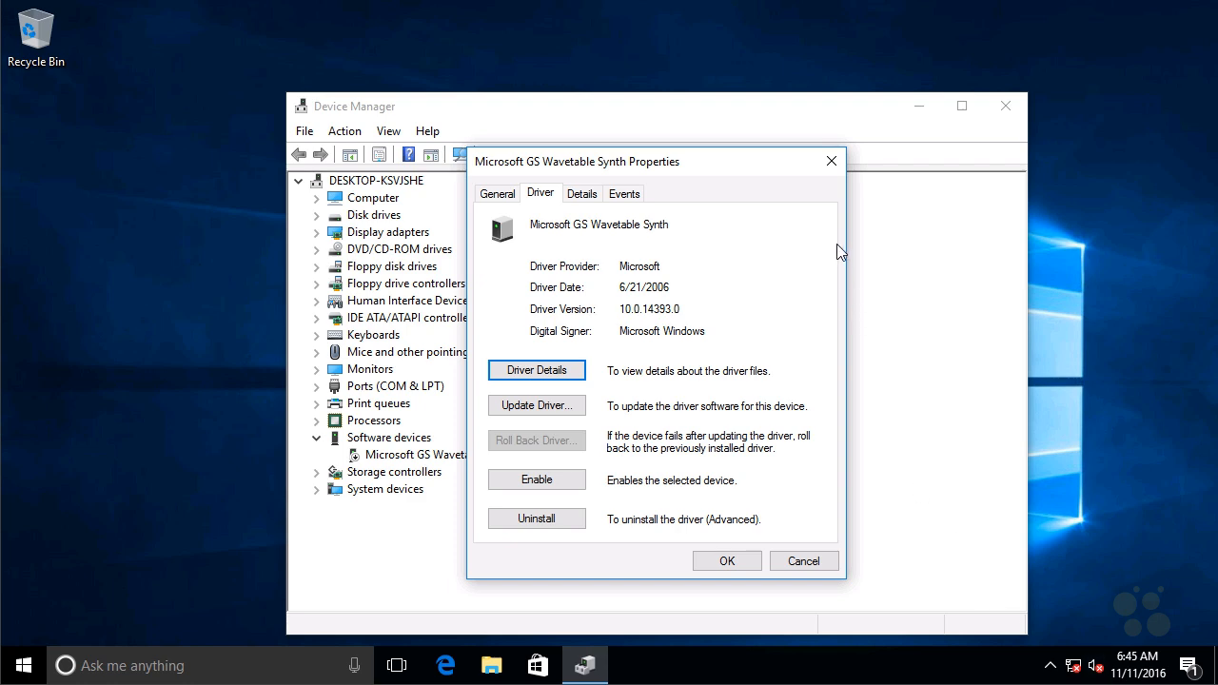
pyautogui.click(830, 169)
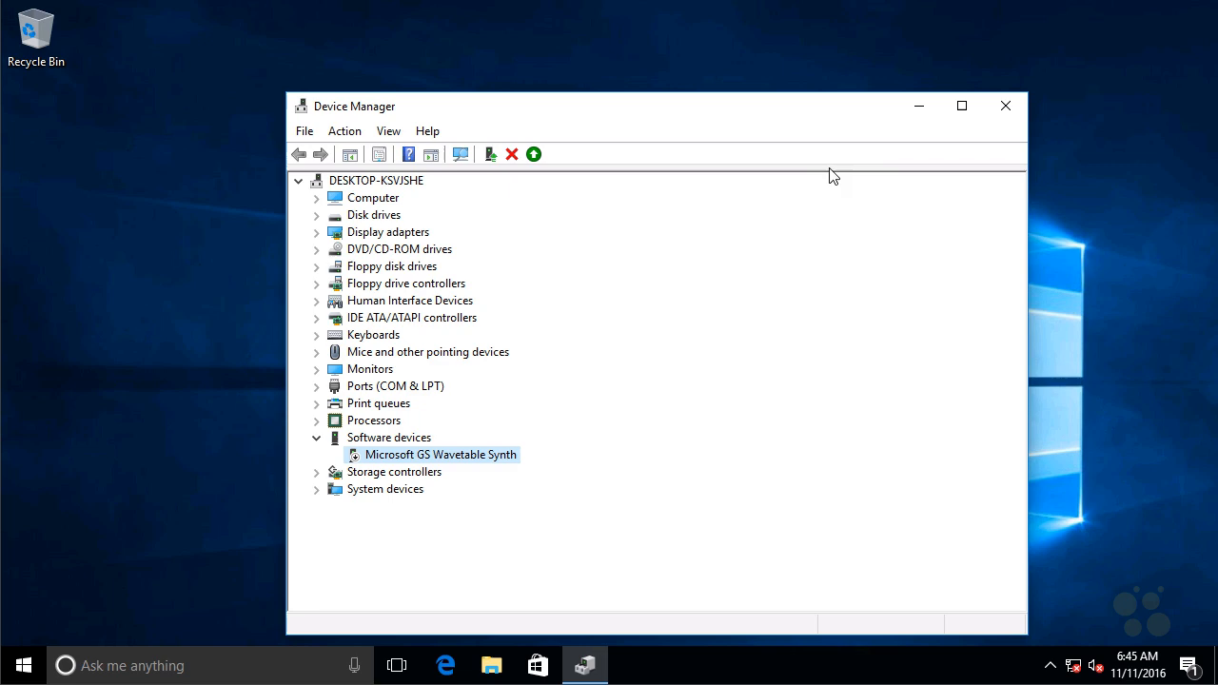
pyautogui.click(1006, 107)
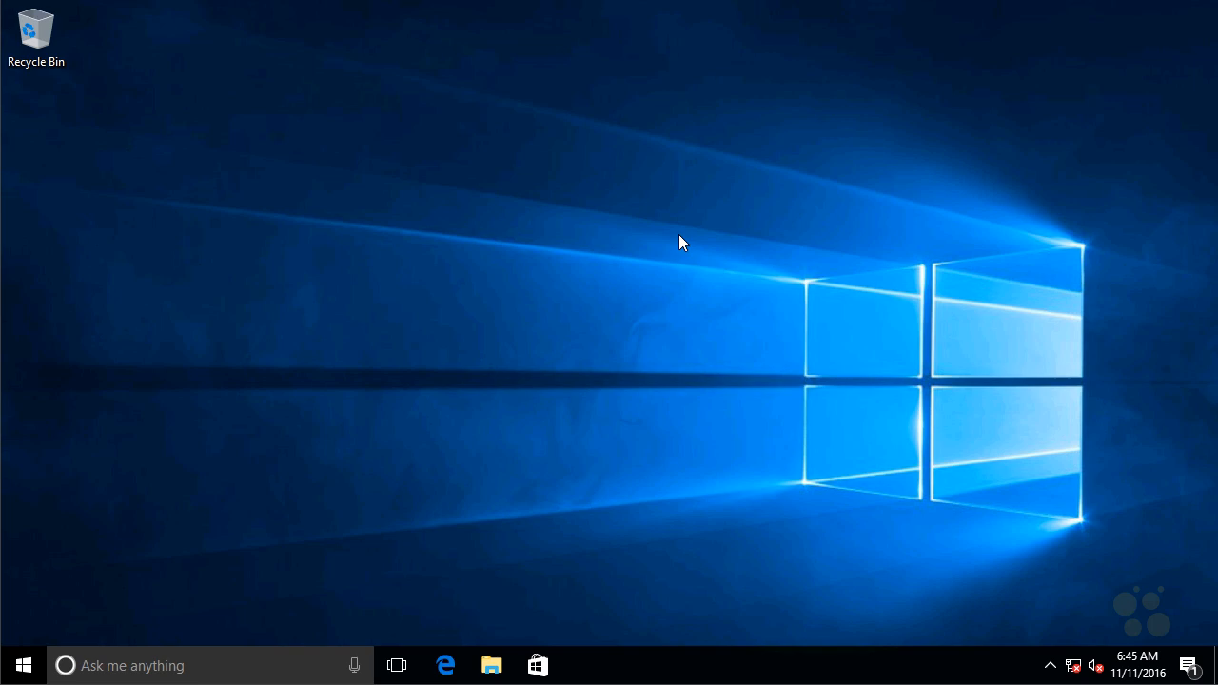
# Step: Search for msconfig, open System Configuration, try the Minimal Safe boot option in the boot settings, and discard the change
pyautogui.click(147, 666)
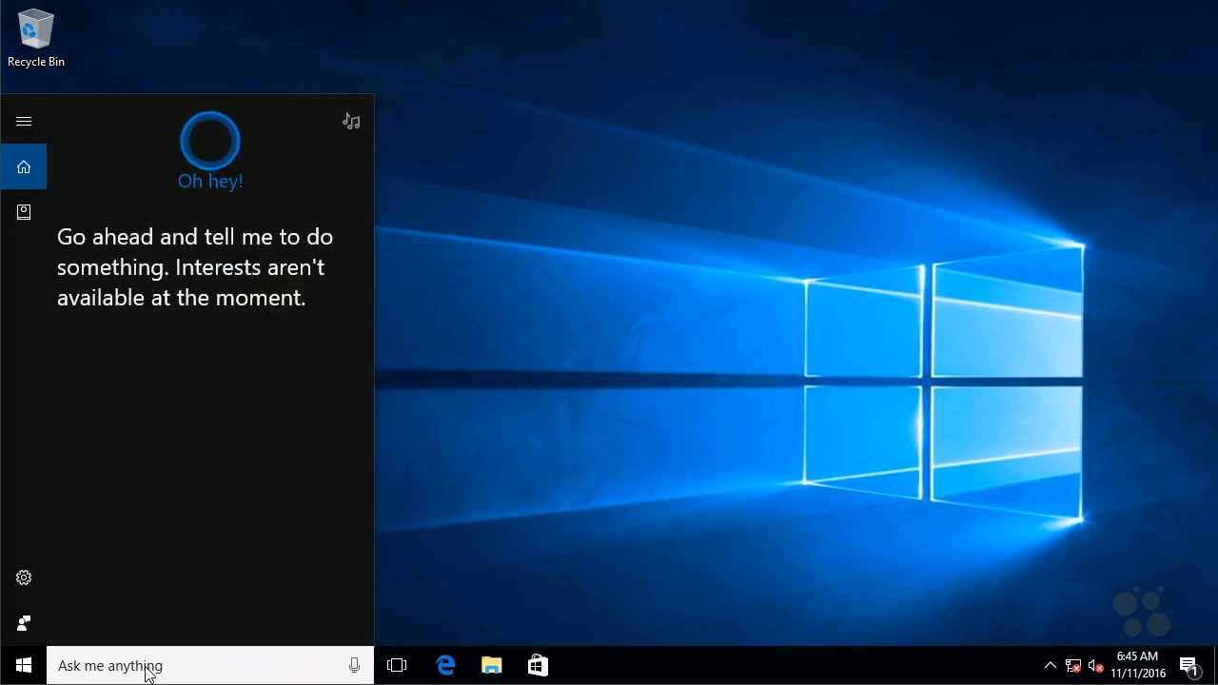
pyautogui.write('msconfig')
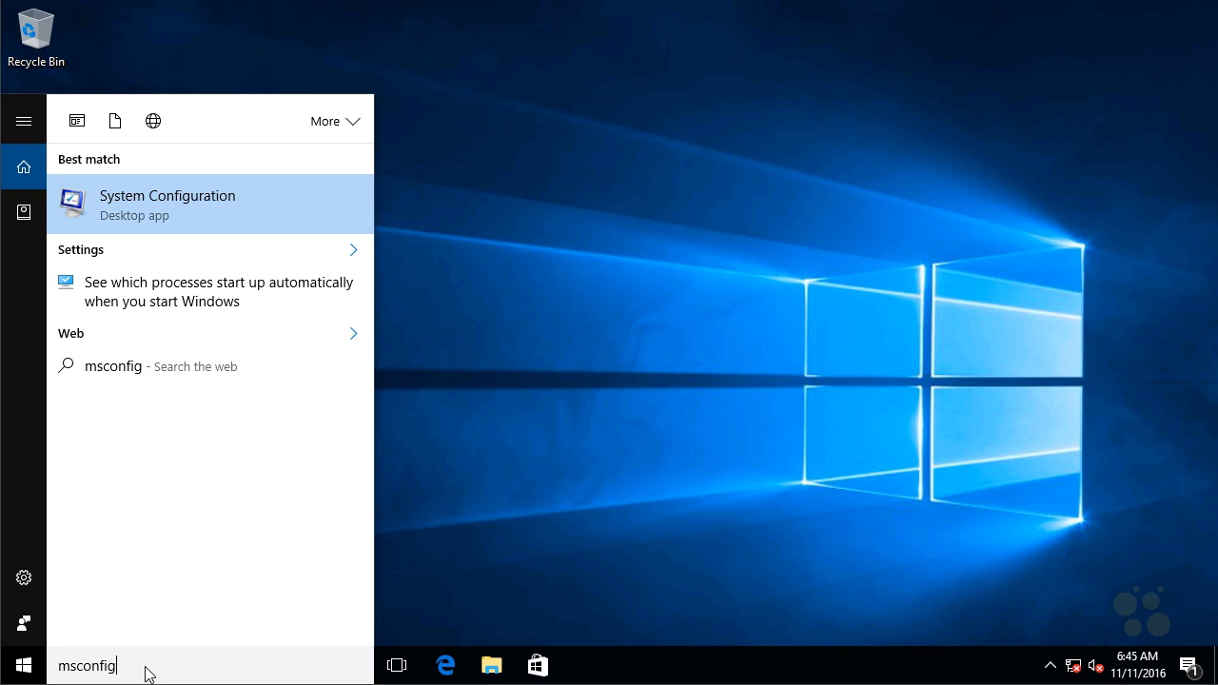
pyautogui.click(217, 205)
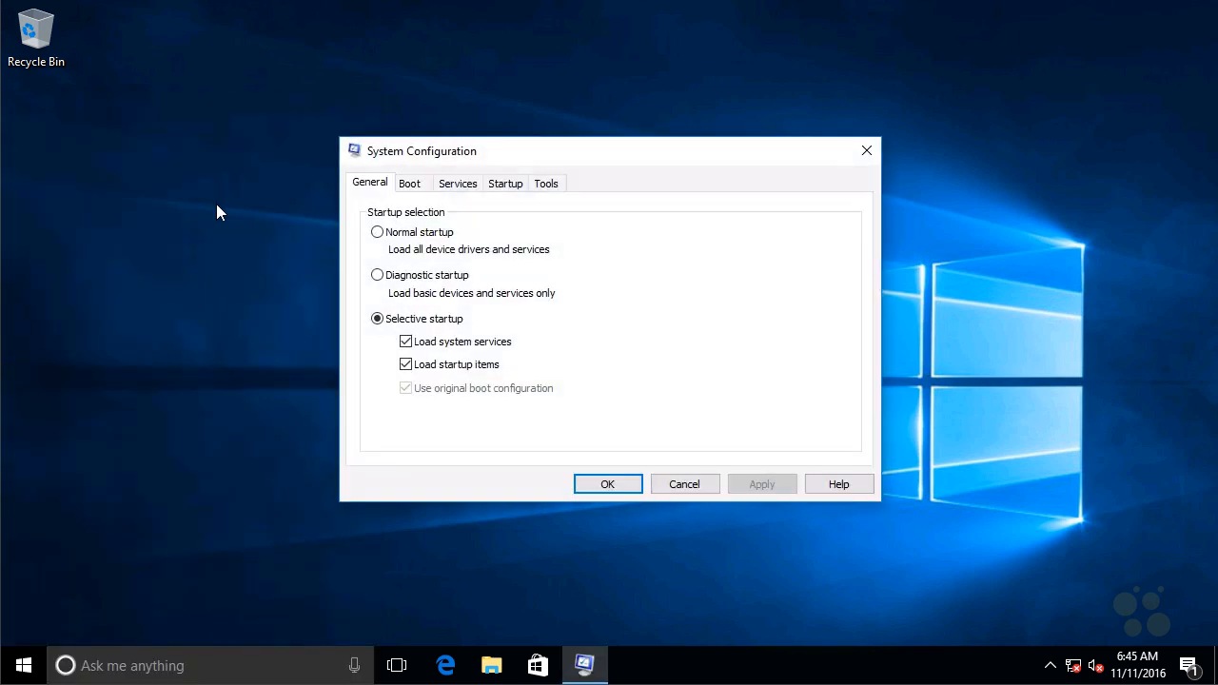
pyautogui.click(414, 185)
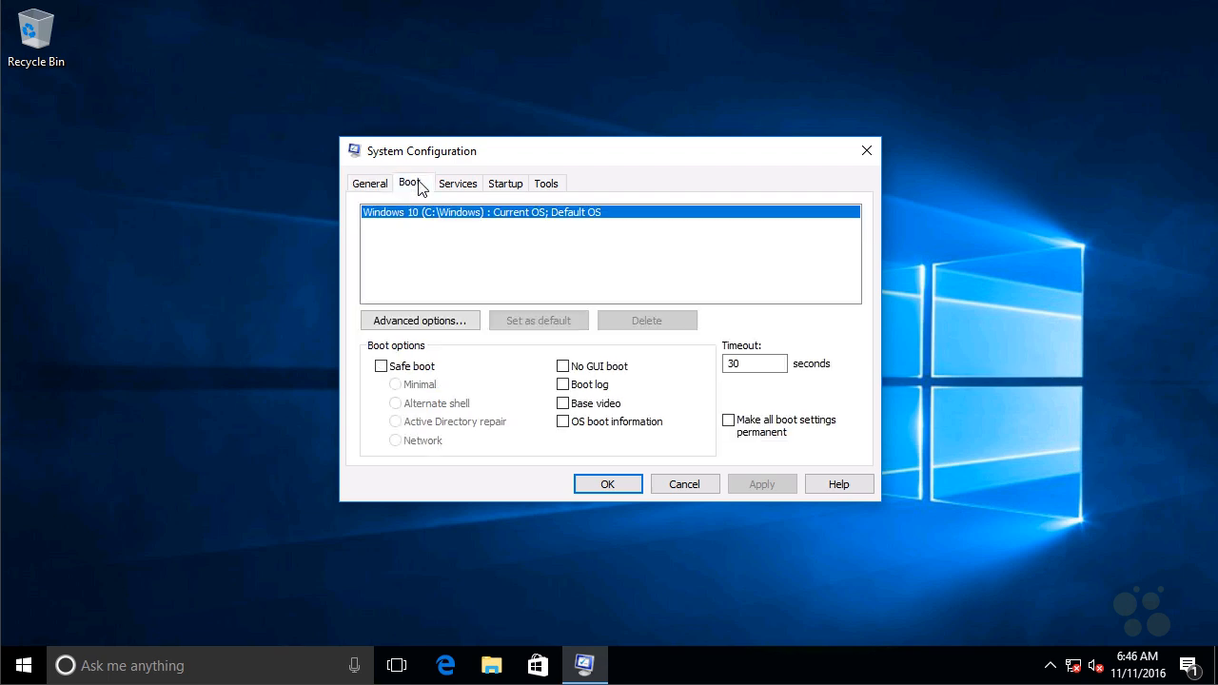
pyautogui.click(423, 370)
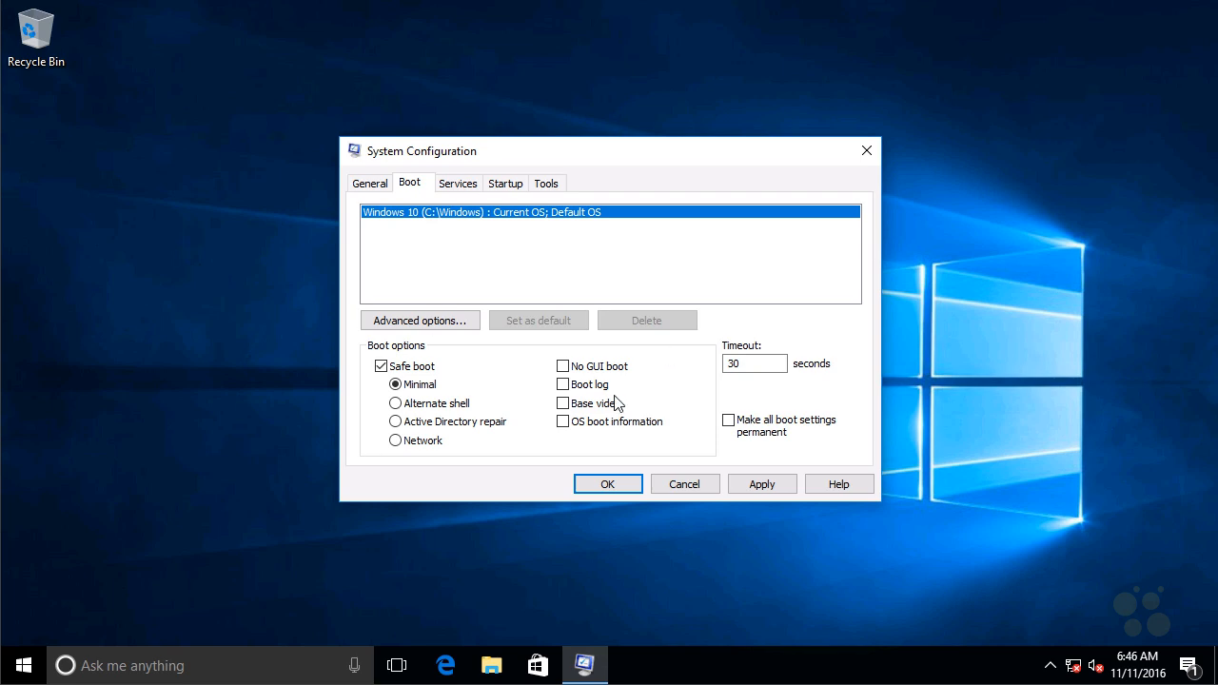
pyautogui.click(718, 485)
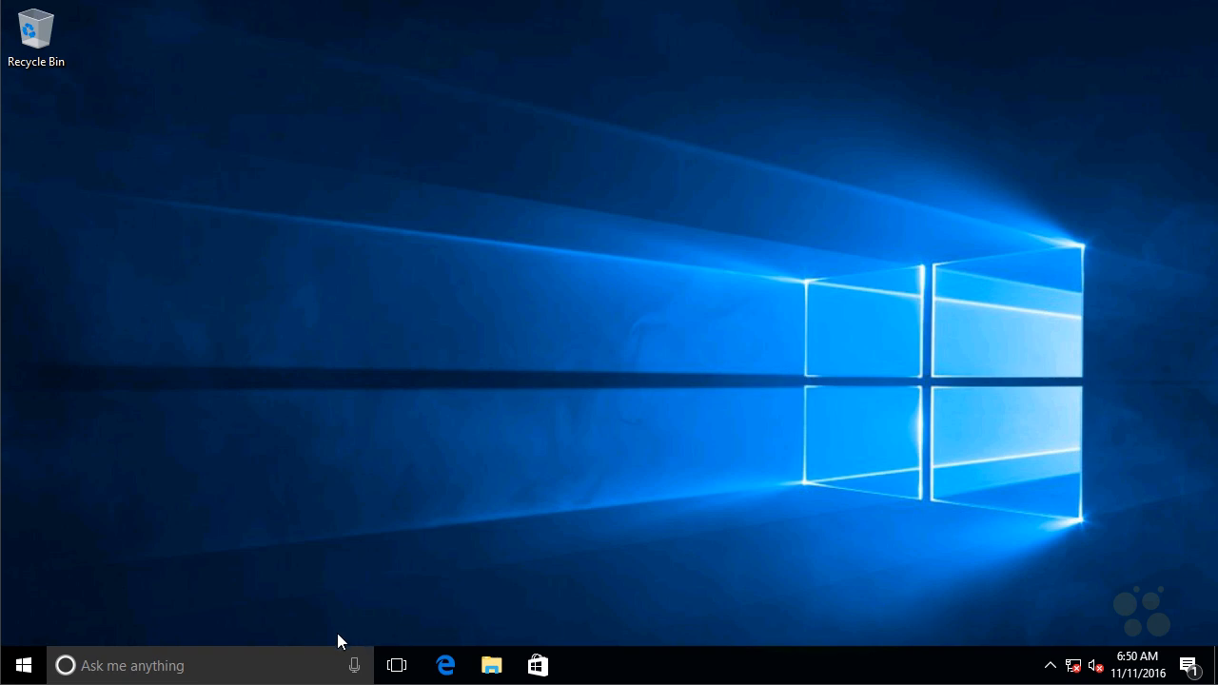
# Step: Search for update, open the Windows Update history, and select the Adobe Flash Player security update among the uninstallable updates
pyautogui.click(245, 671)
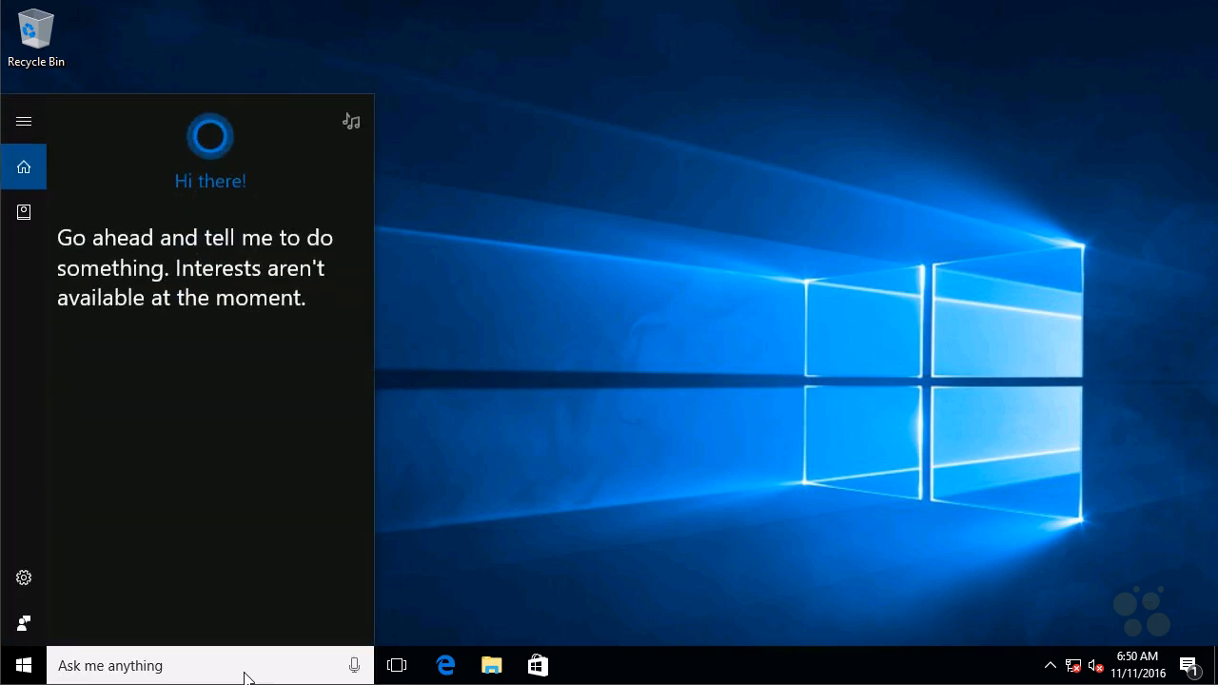
pyautogui.write('update')
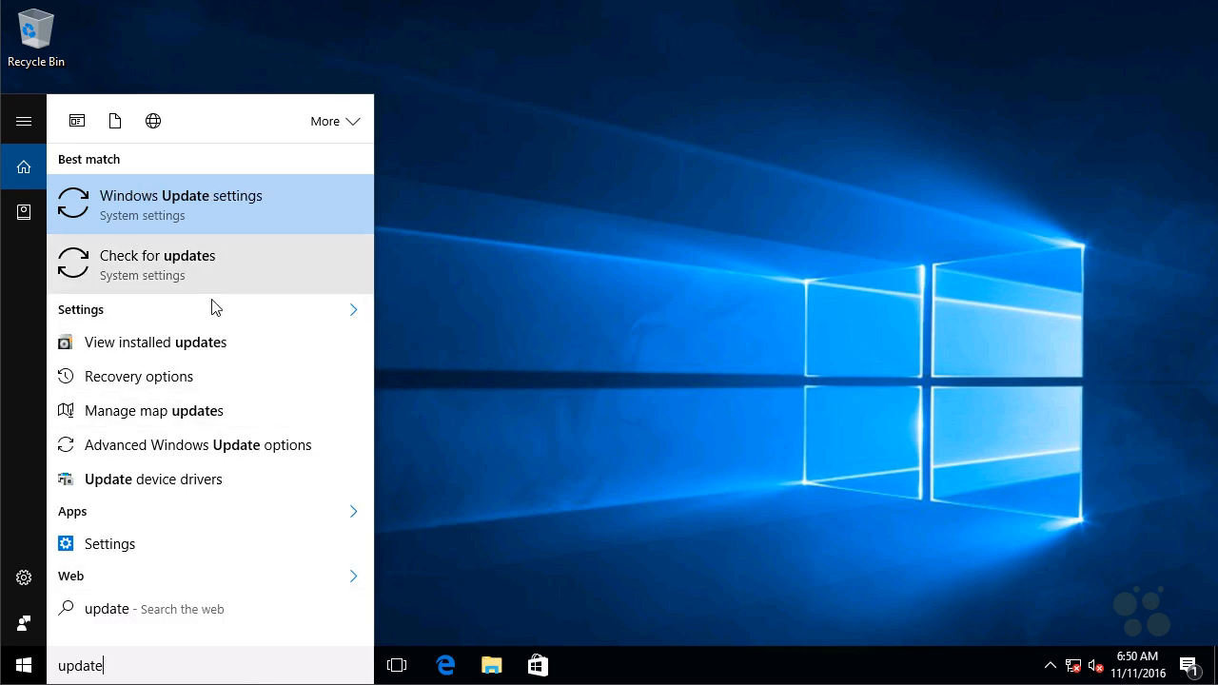
pyautogui.click(227, 200)
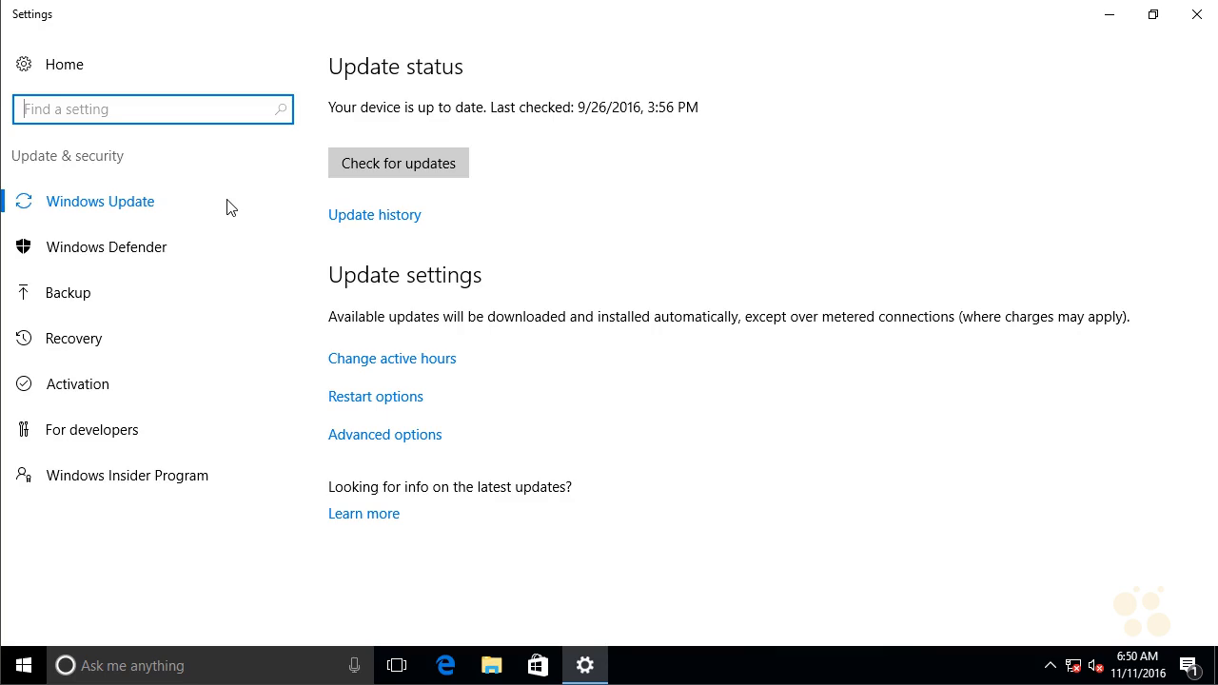
pyautogui.click(369, 218)
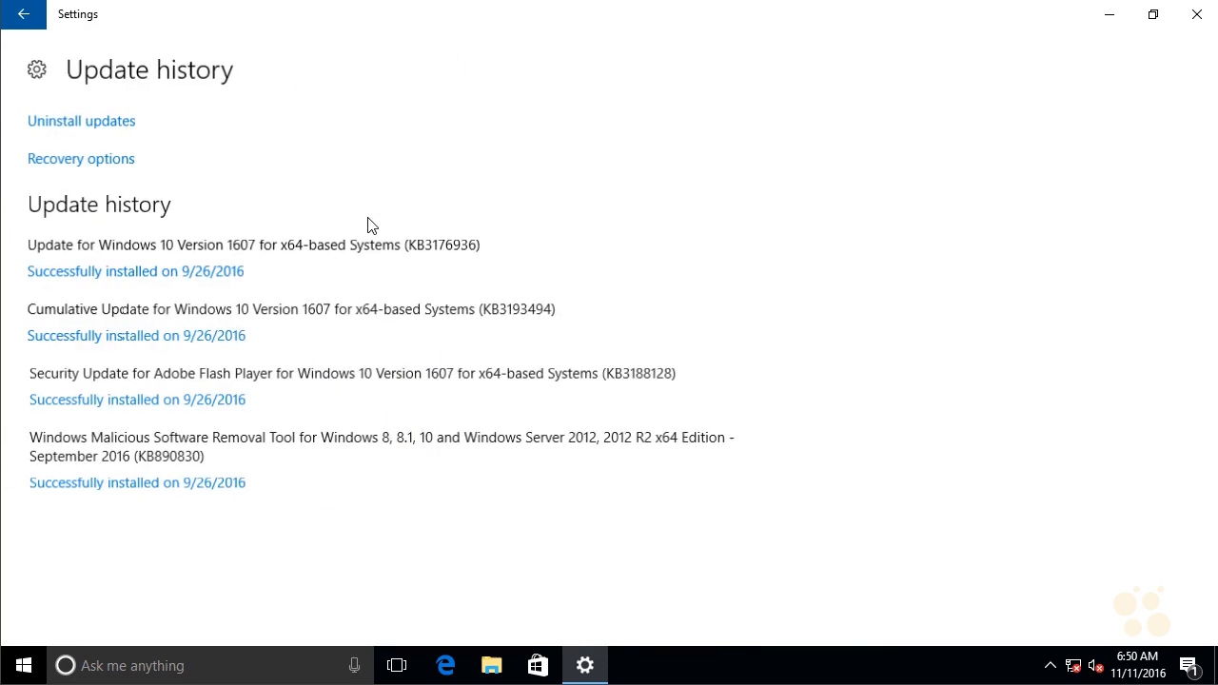
pyautogui.click(116, 121)
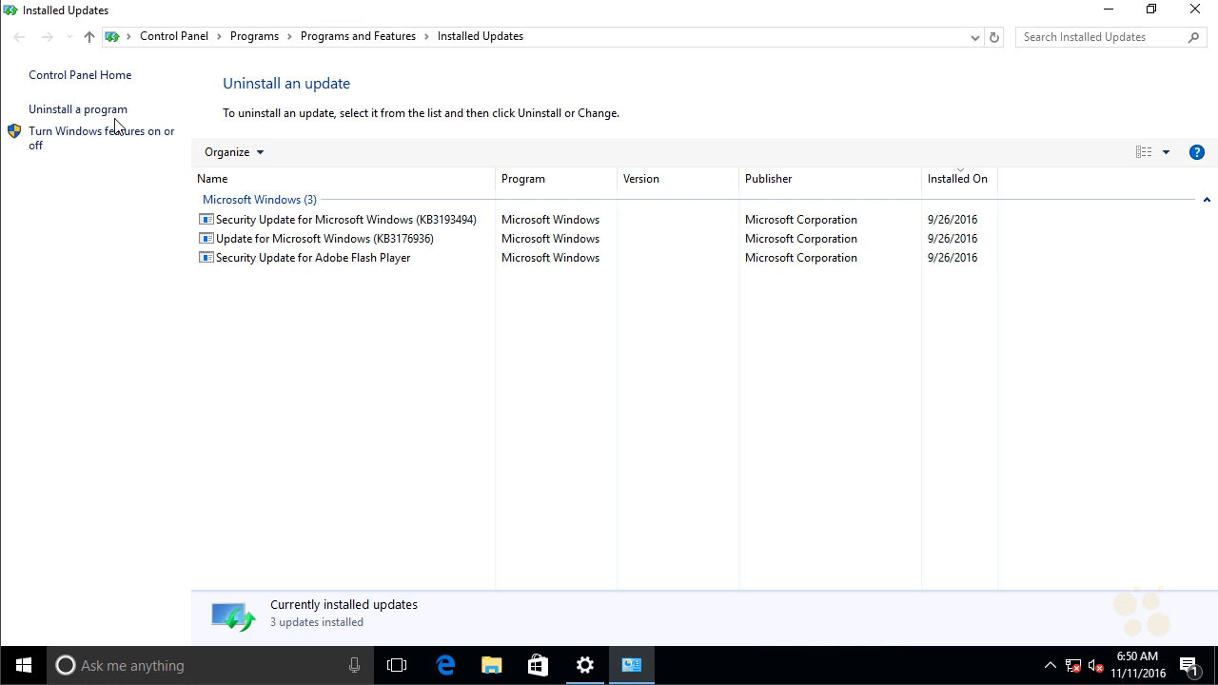
pyautogui.click(338, 264)
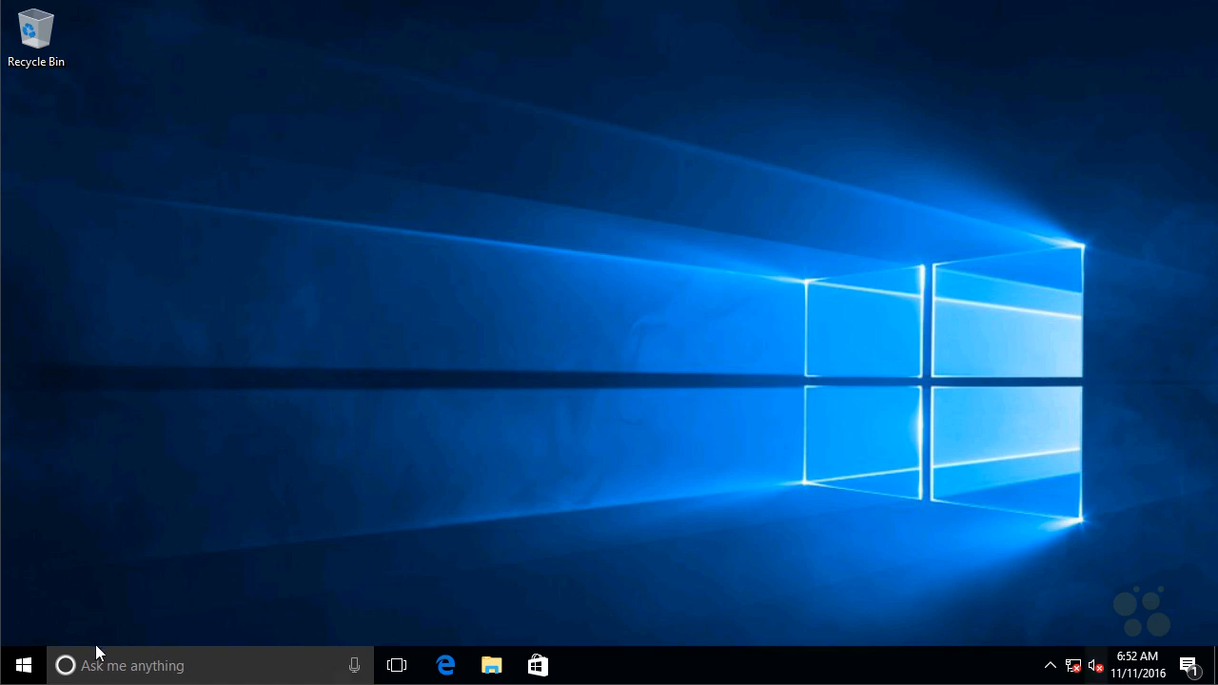
# Step: Open a Command Prompt with administrator rights, approve the elevation, and move its window nearer the middle of the desktop
pyautogui.rightClick(34, 667)
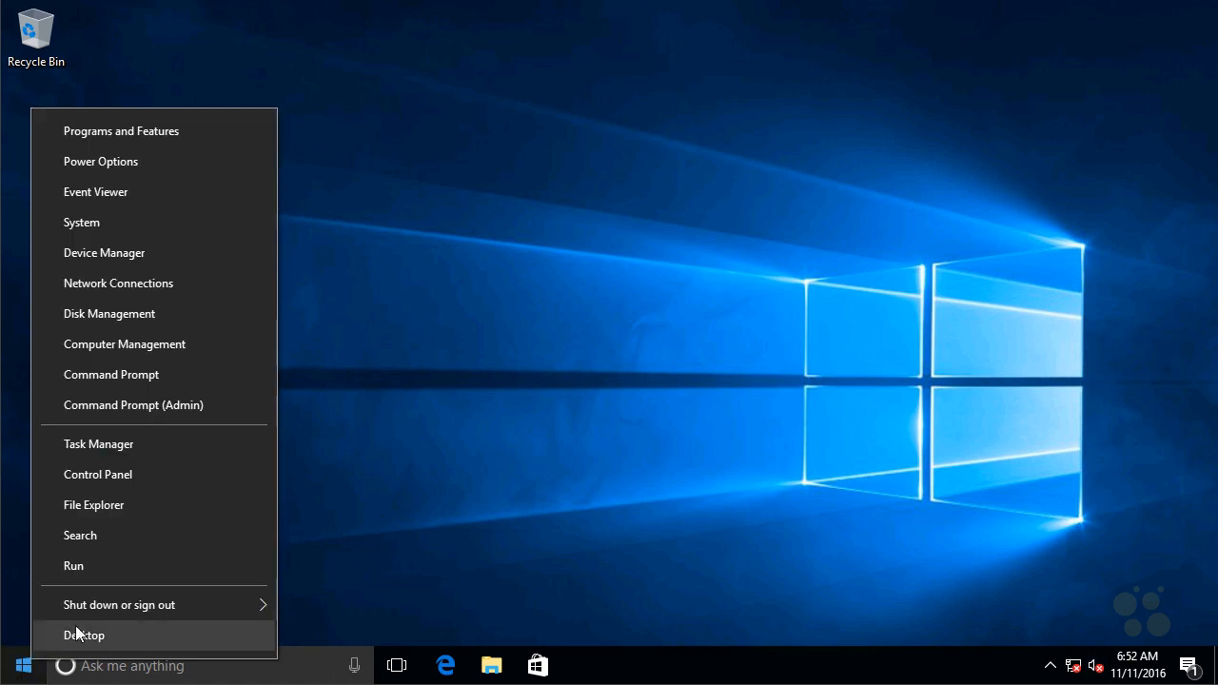
pyautogui.click(192, 409)
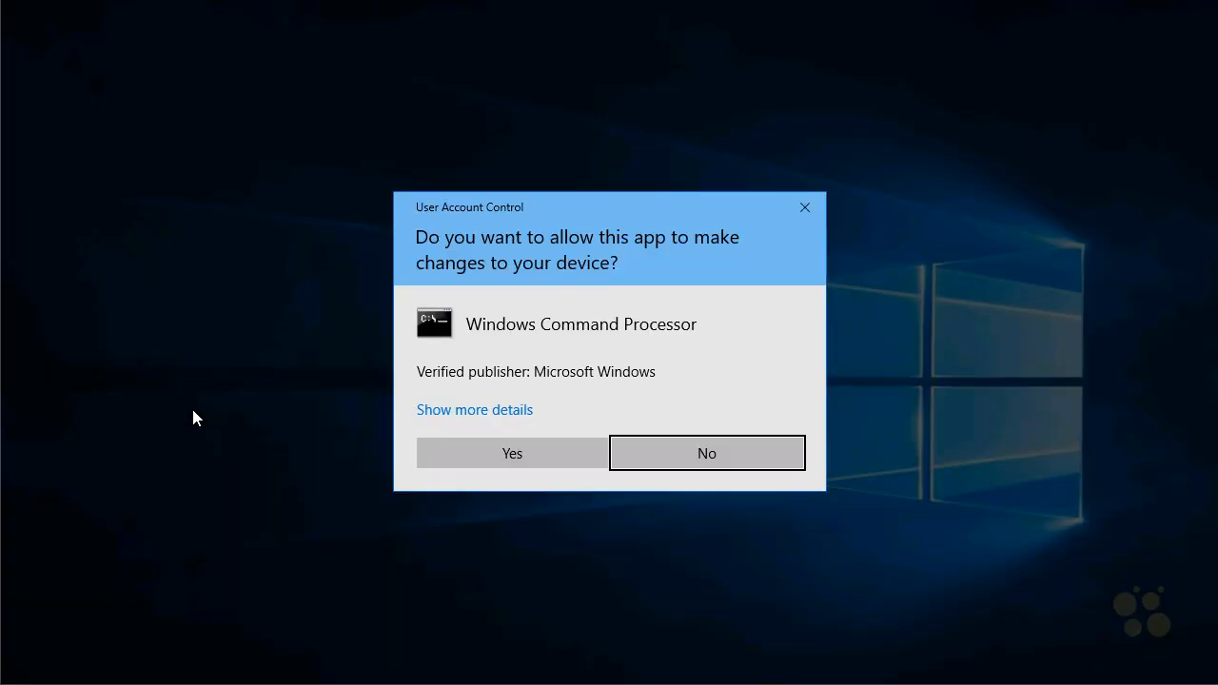
pyautogui.click(571, 454)
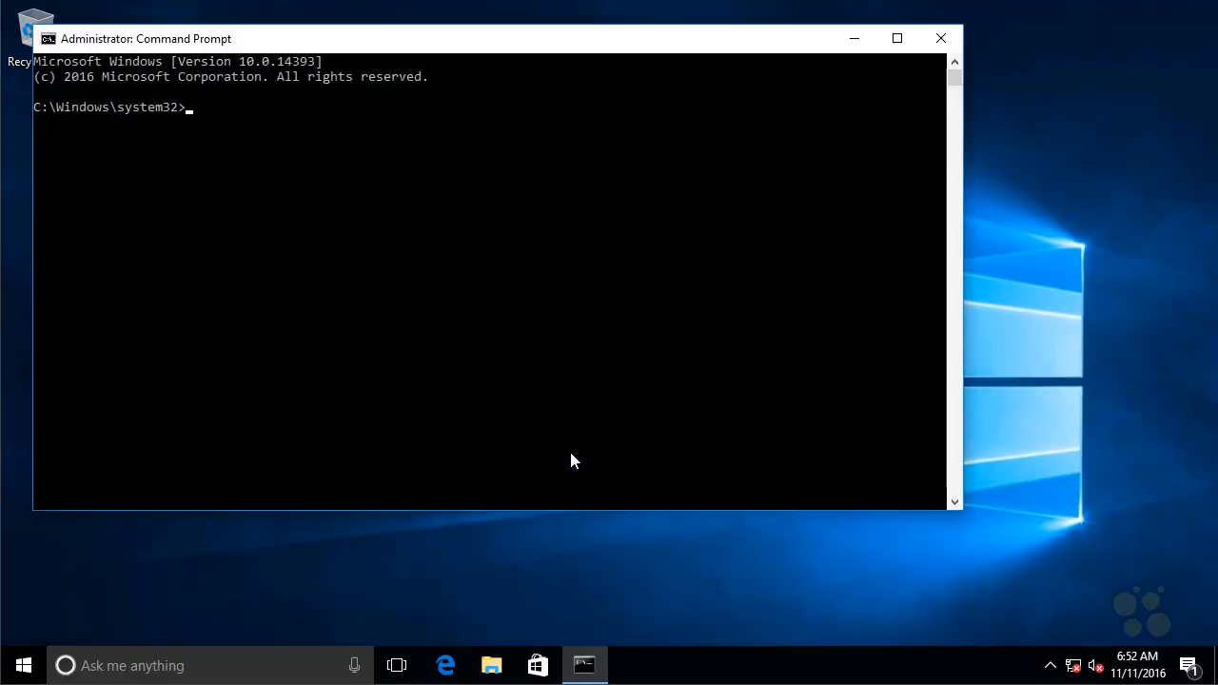
pyautogui.moveTo(552, 49); pyautogui.dragTo(651, 107)
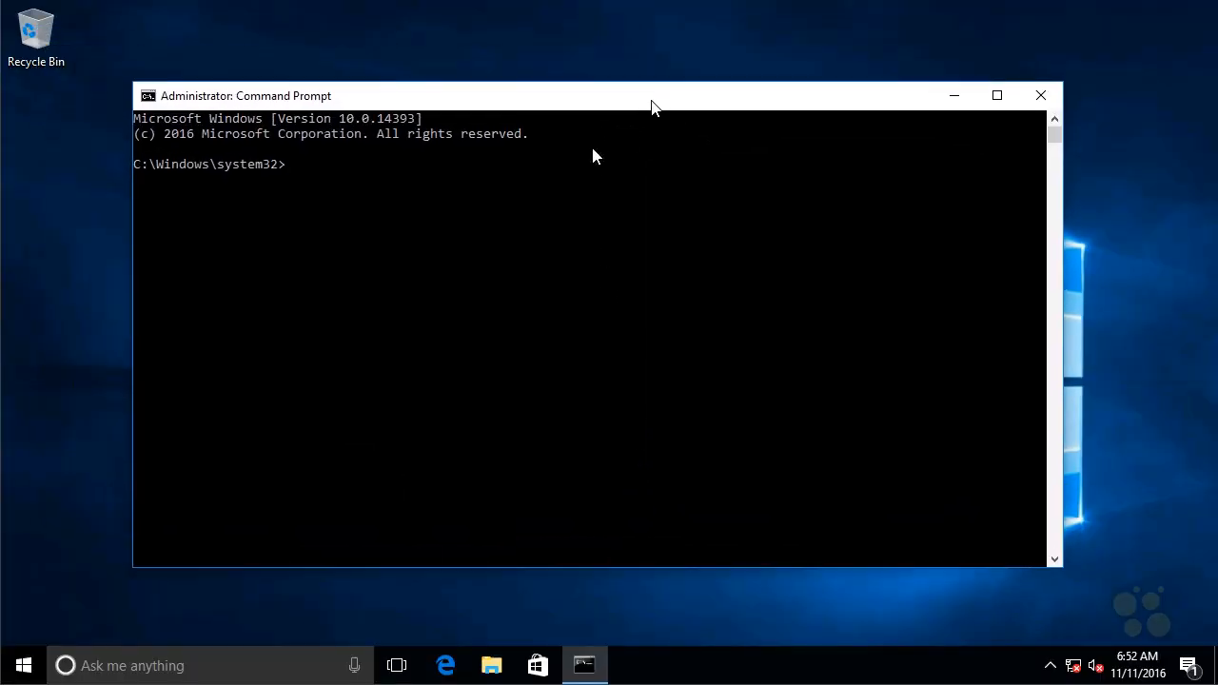
pyautogui.click(494, 230)
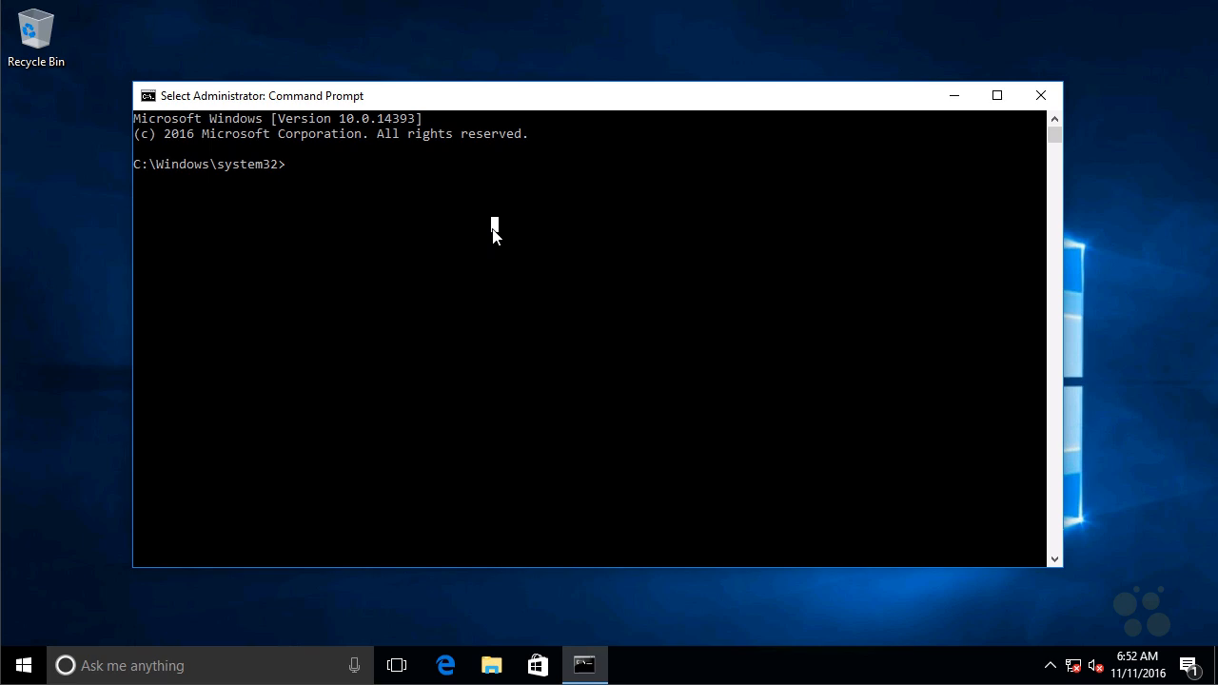
# Step: Run sigverif, examine the advanced logging options of File Signature Verification, and leave them without changes
pyautogui.write('si')
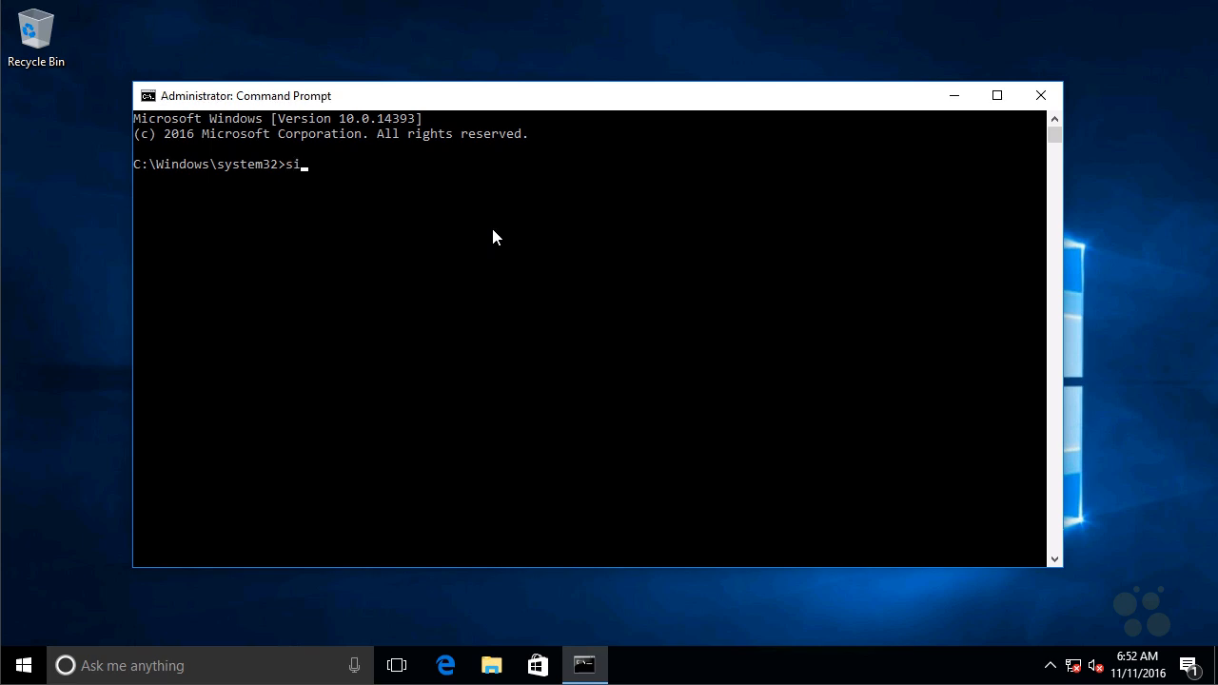
pyautogui.write('gverif')
pyautogui.press('Return')
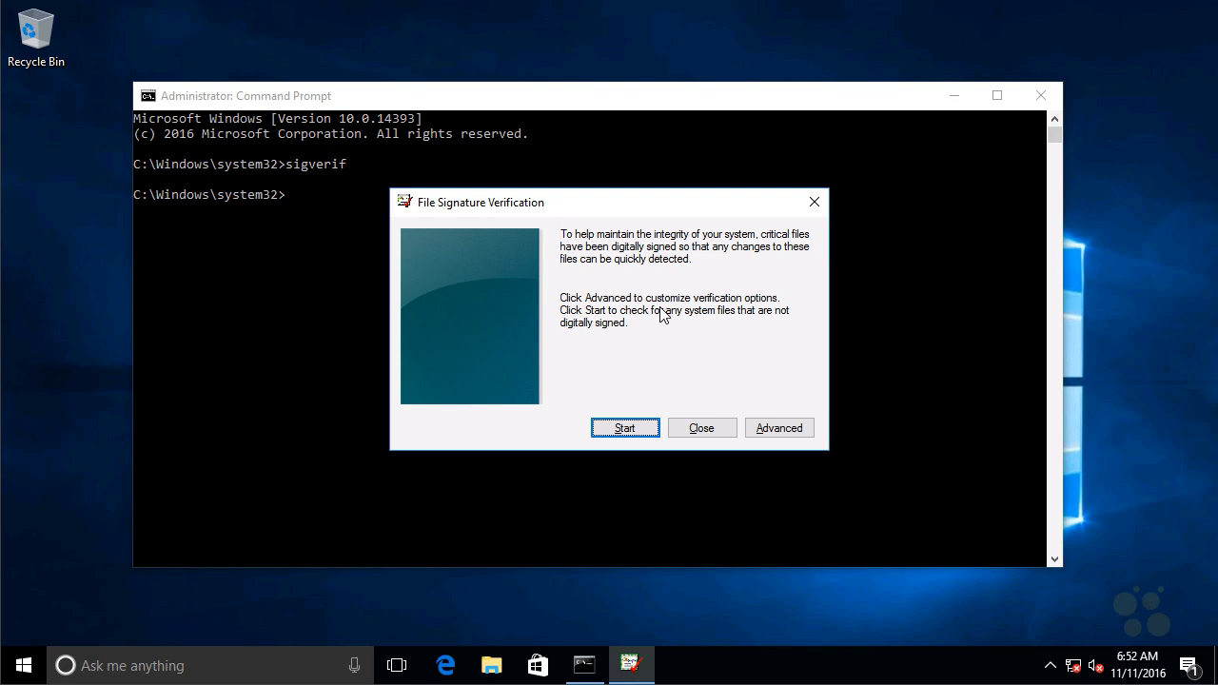
pyautogui.click(782, 429)
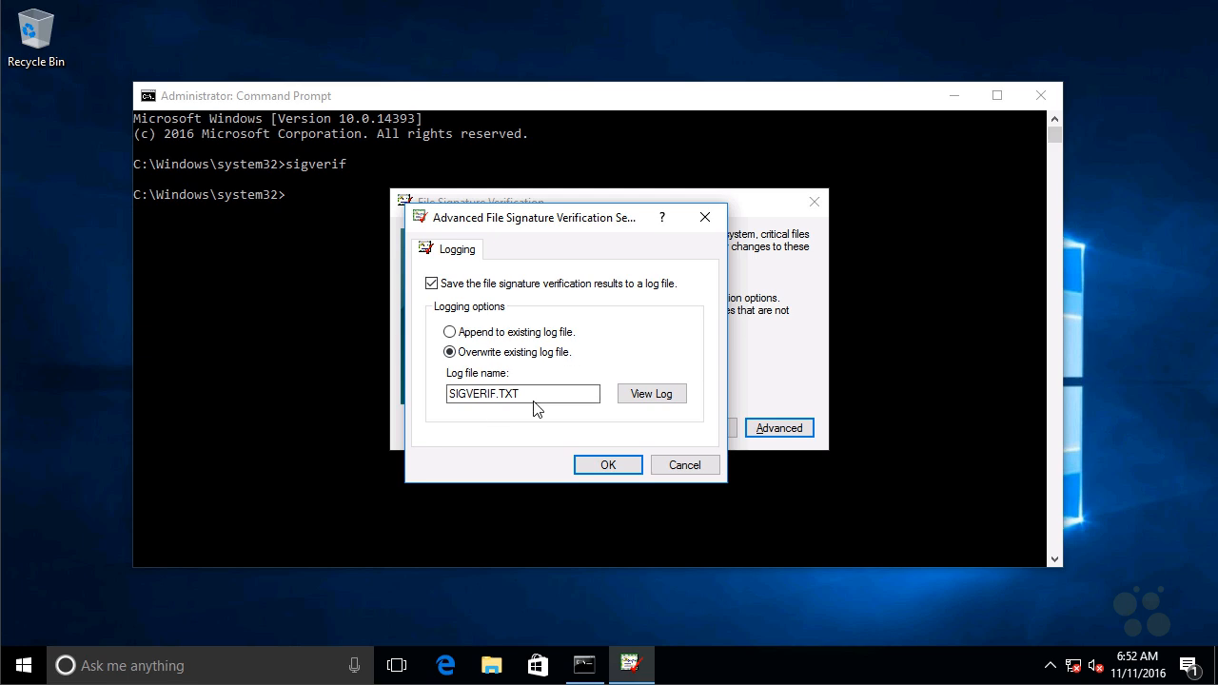
pyautogui.click(680, 466)
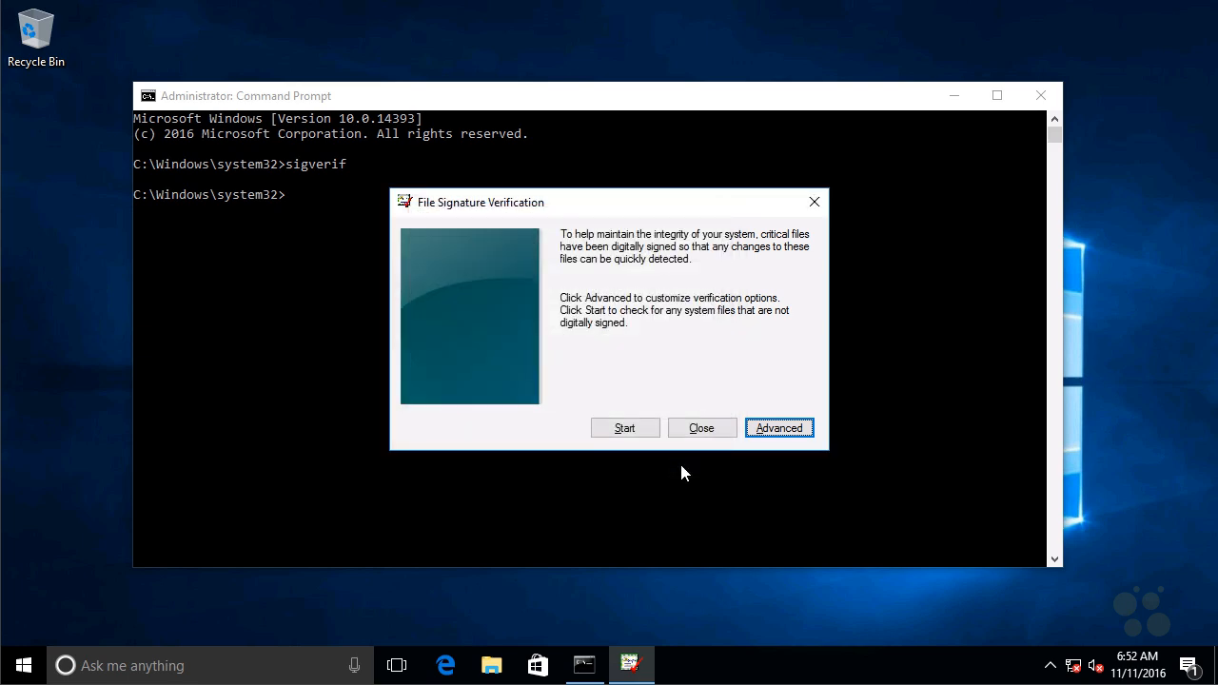
# Step: Scan the system files for missing digital signatures and close File Signature Verification
pyautogui.click(624, 429)
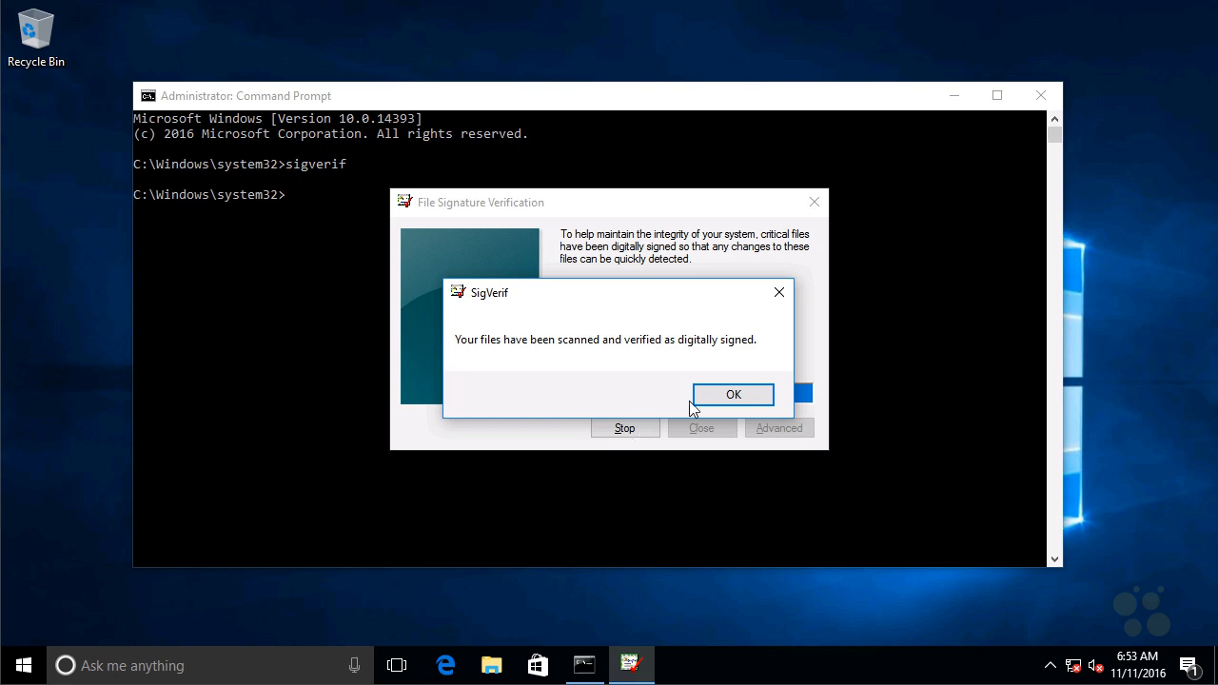
pyautogui.click(740, 398)
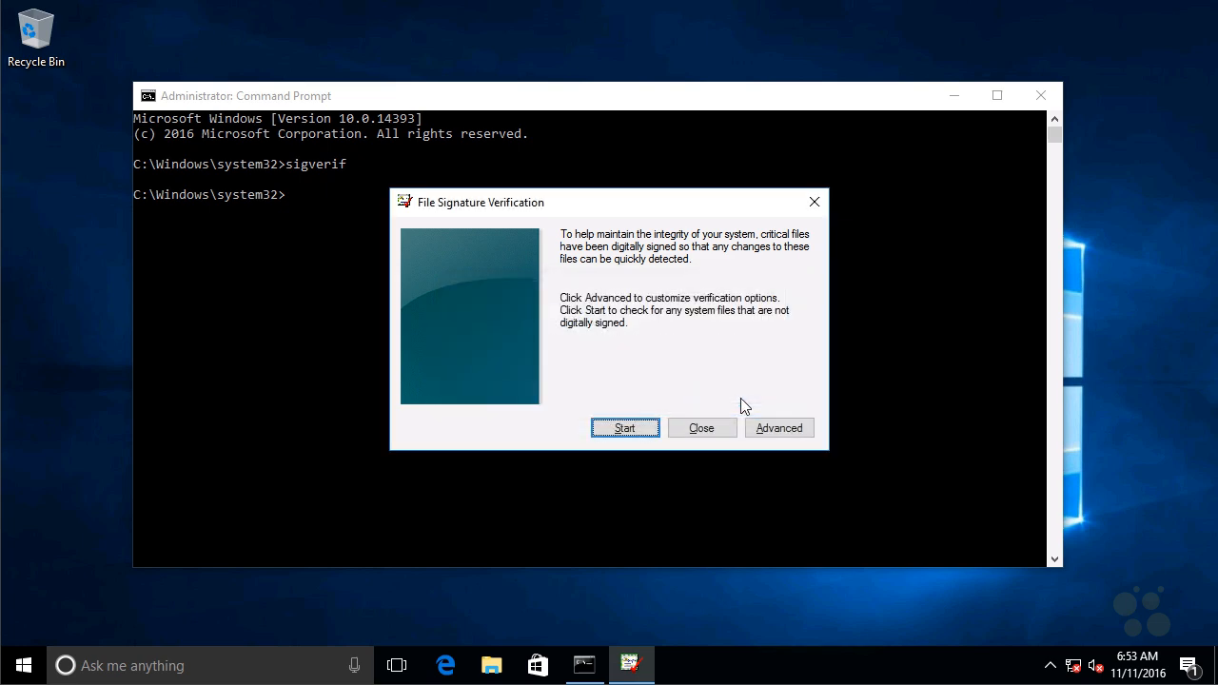
pyautogui.click(812, 202)
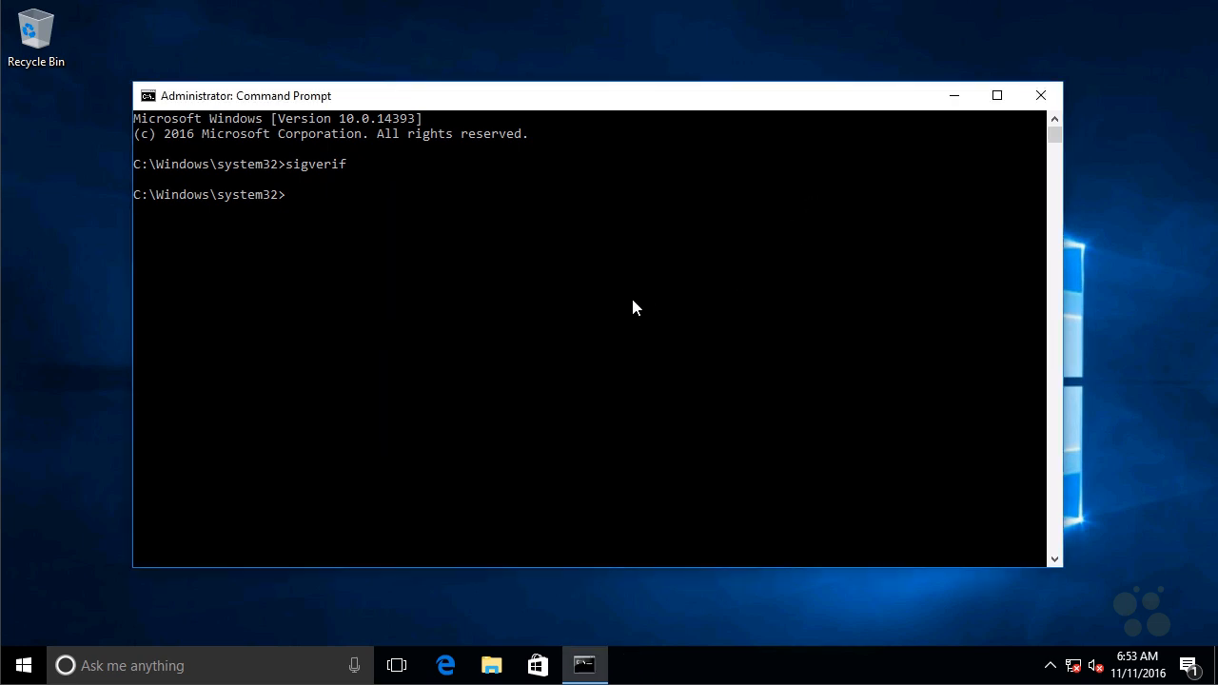
# Step: Run verifier from the Command Prompt and display information about the currently verified drivers
pyautogui.click(632, 301)
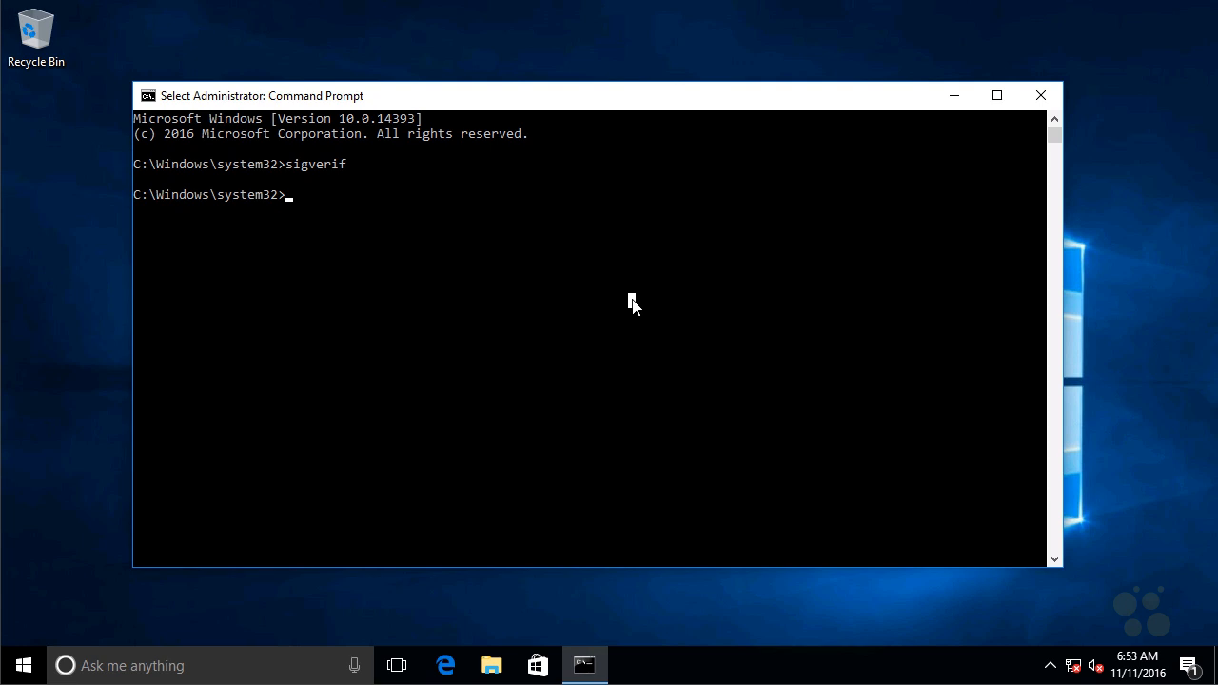
pyautogui.write('verifier')
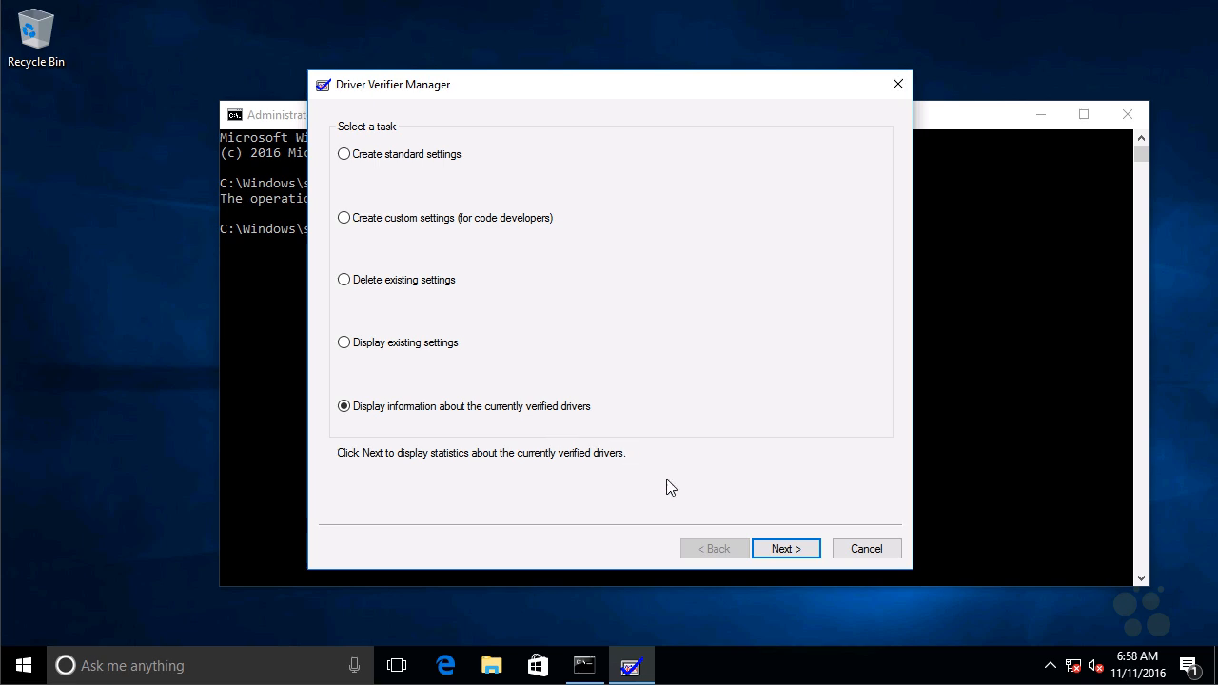
pyautogui.click(789, 552)
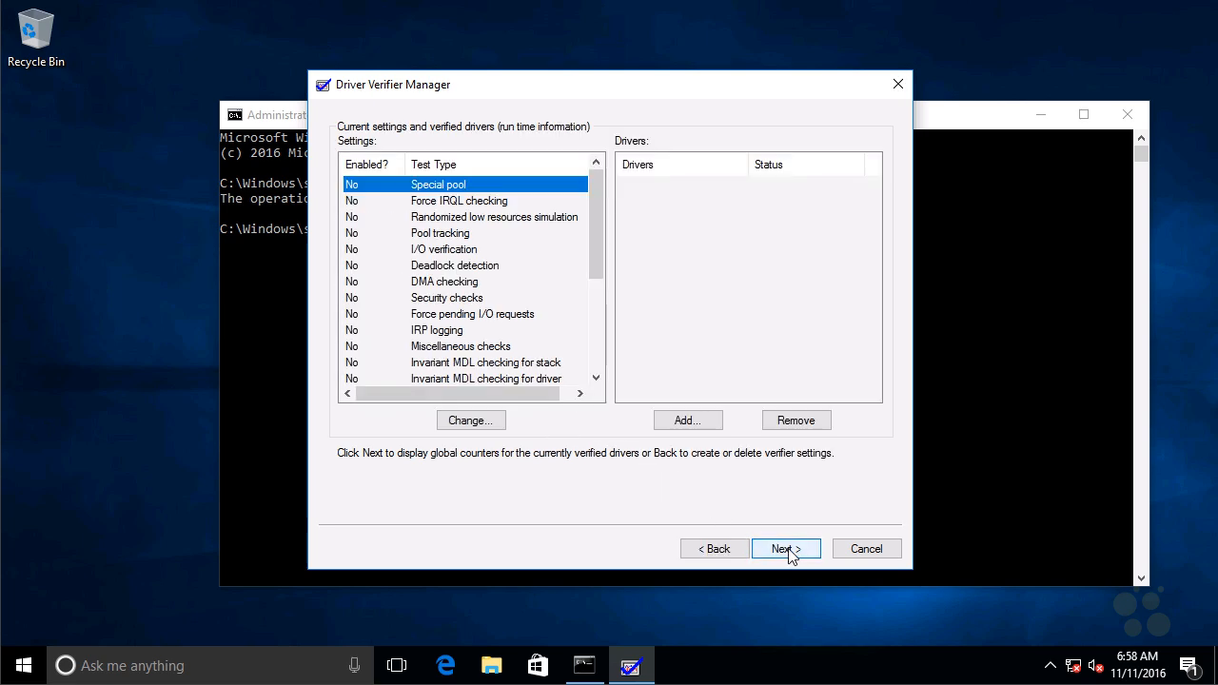
# Step: Add the driver msfs.sys from the drivers folder to the list of currently verified drivers
pyautogui.click(702, 423)
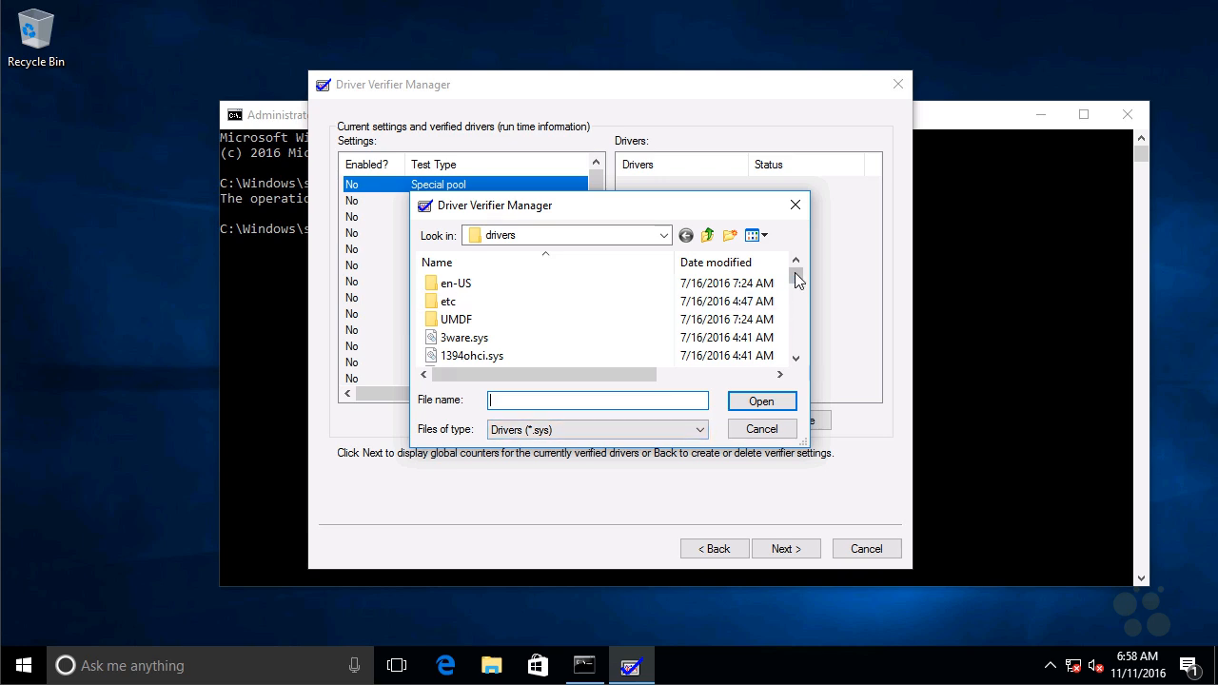
pyautogui.moveTo(797, 277); pyautogui.dragTo(806, 301)
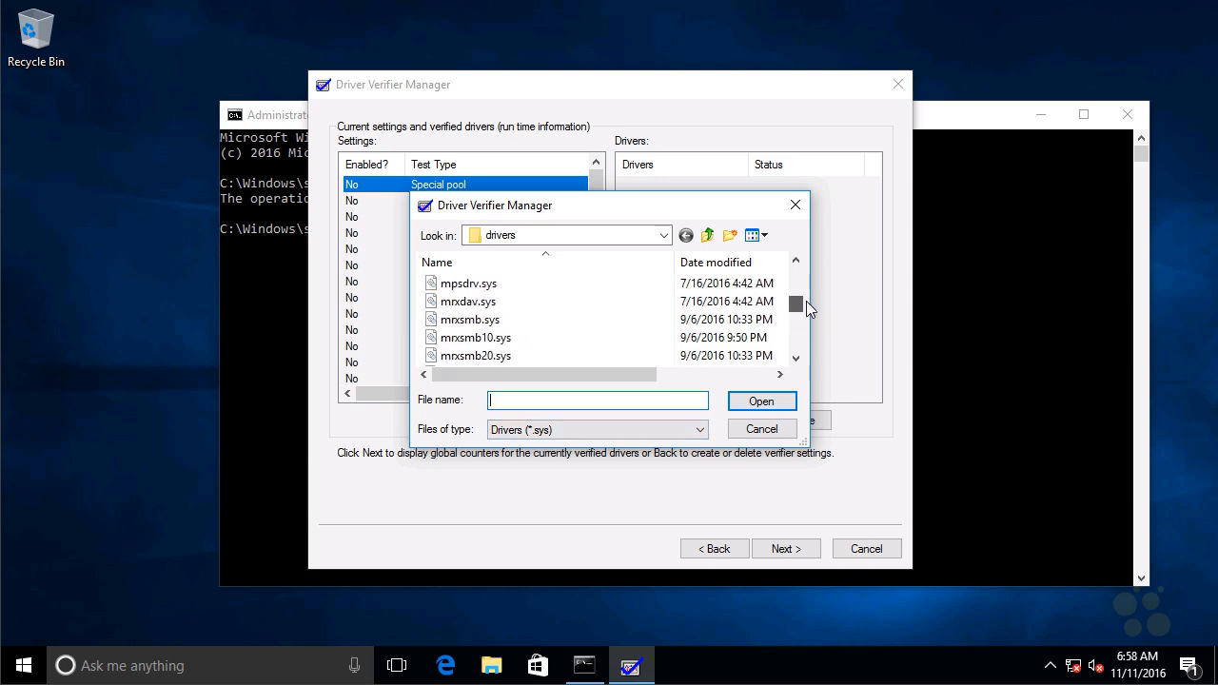
pyautogui.click(796, 358)
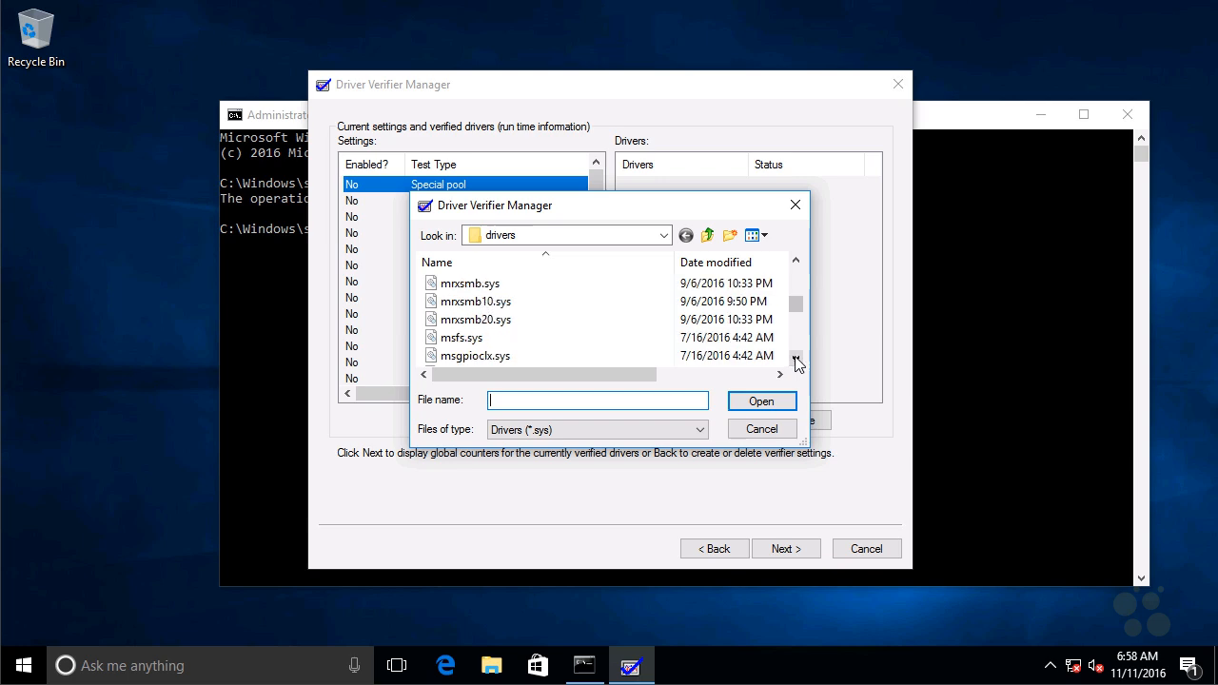
pyautogui.click(795, 358)
pyautogui.click(444, 305)
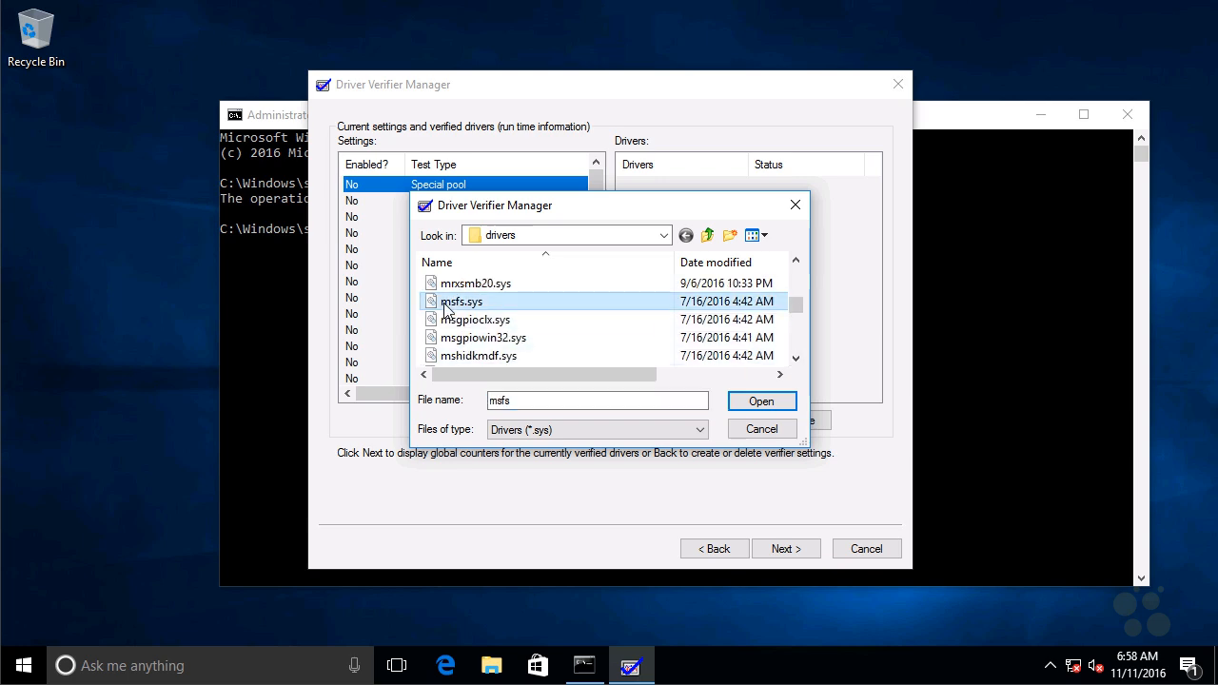
pyautogui.click(783, 401)
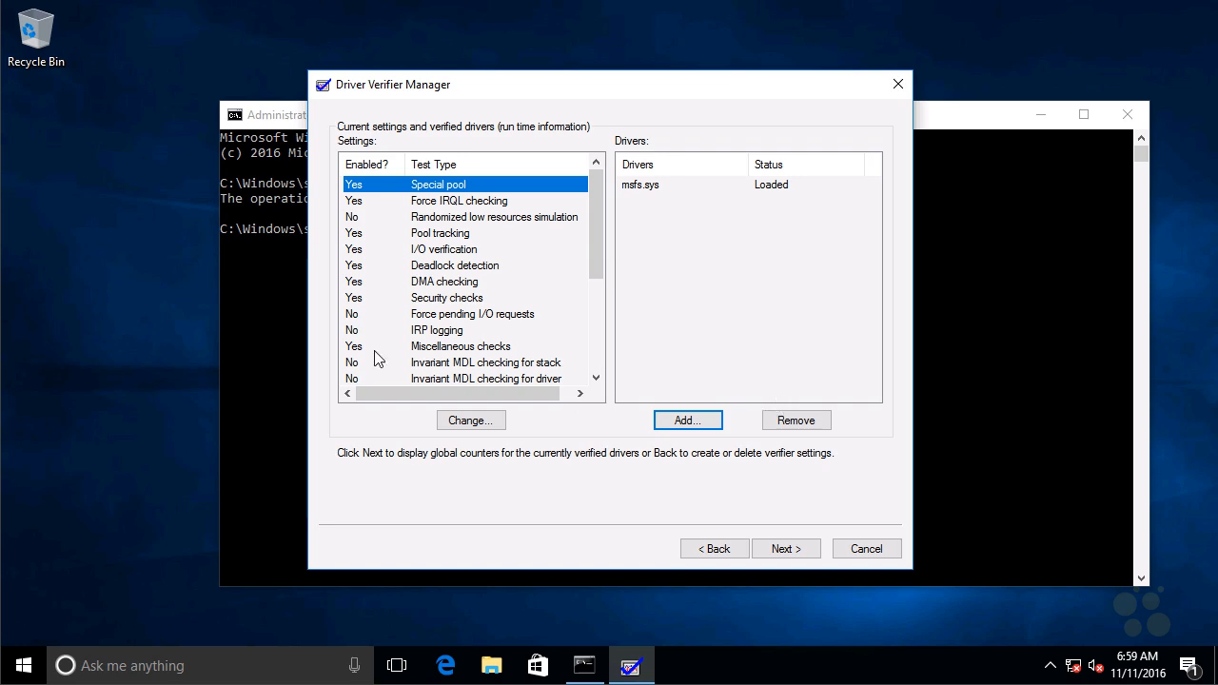
# Step: Examine the global pool allocation counters and the counters specific to msfs.sys, and finish Driver Verifier Manager
pyautogui.click(789, 550)
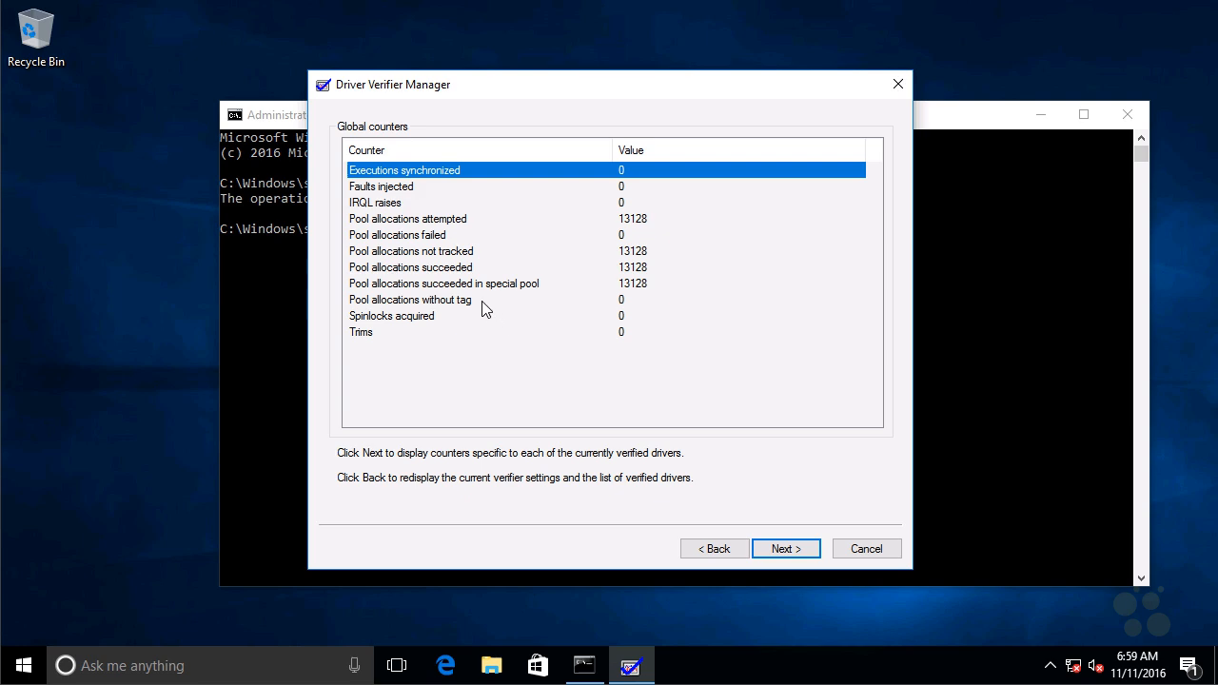
pyautogui.click(468, 284)
pyautogui.click(455, 267)
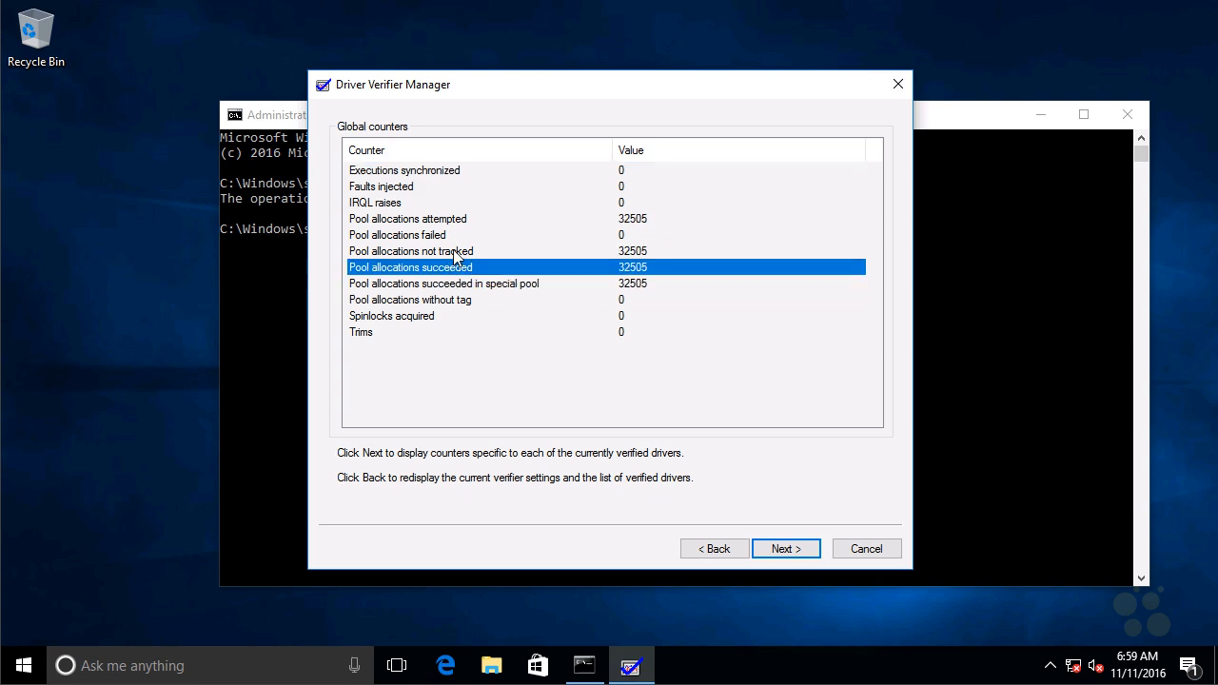
pyautogui.click(456, 252)
pyautogui.click(453, 219)
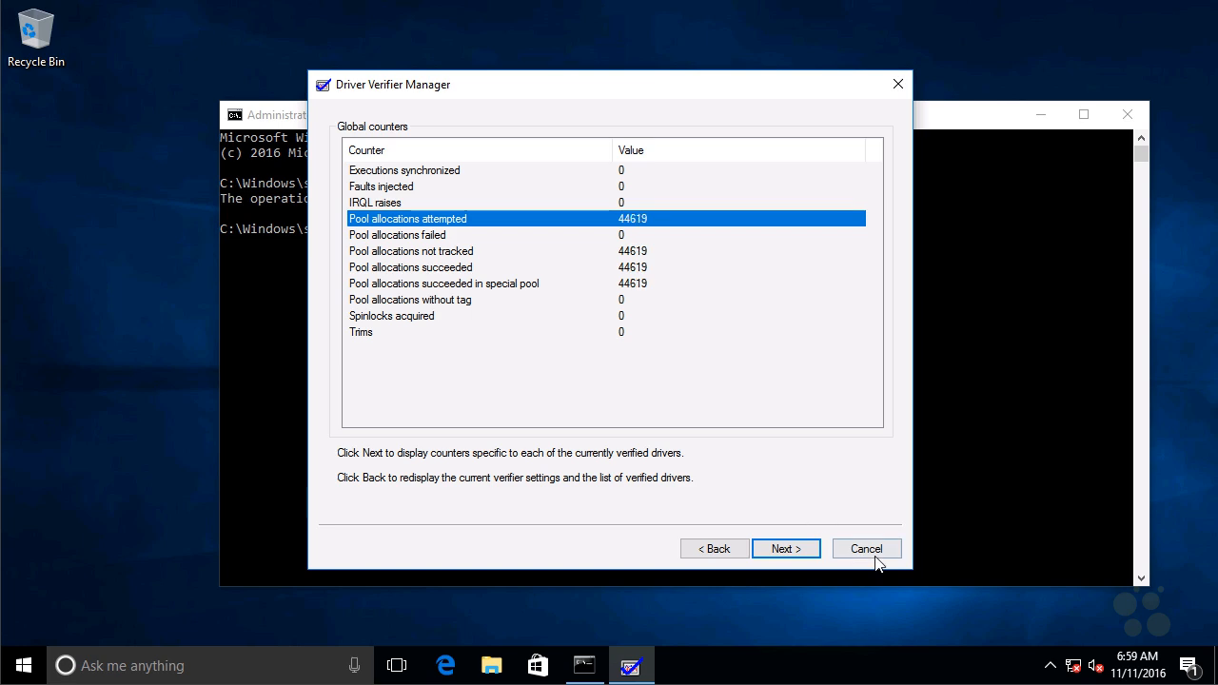
pyautogui.click(786, 549)
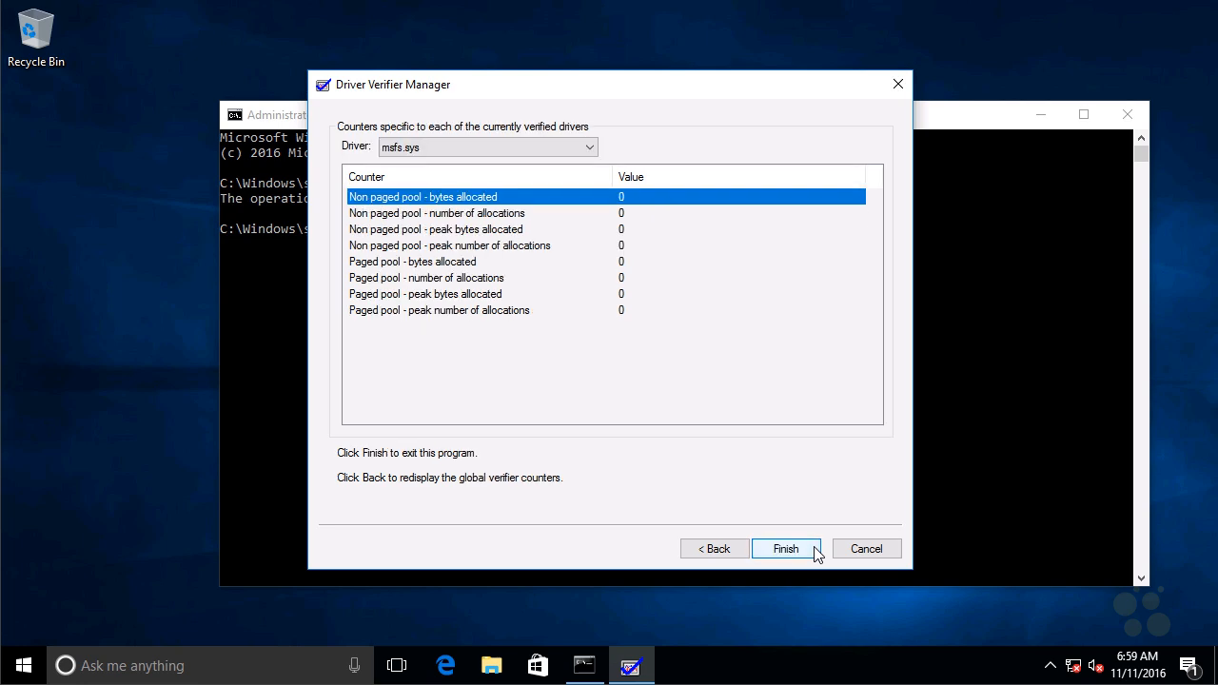
pyautogui.click(814, 550)
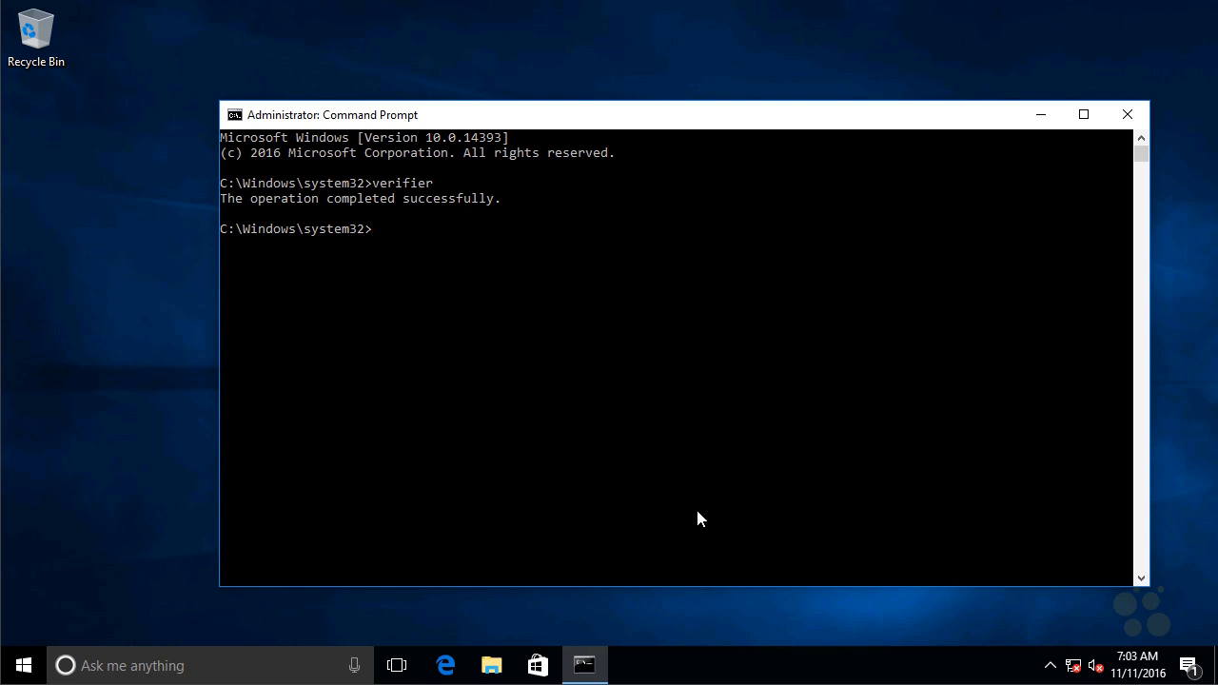
# Step: Run pnputil without parameters in the Command Prompt to display its usage screen and examples
pyautogui.click(618, 473)
pyautogui.write('pnputil')
pyautogui.press('Return')
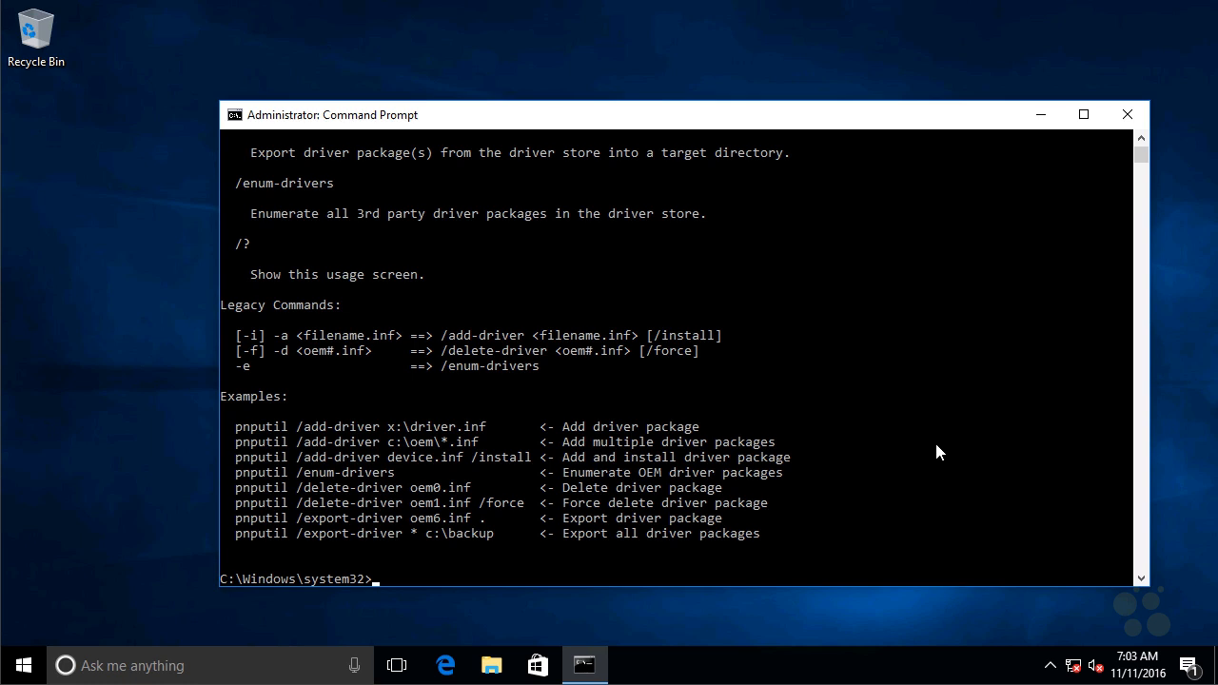
pyautogui.moveTo(348, 373)
pyautogui.mouseDown()
pyautogui.moveTo(295, 407)
pyautogui.moveTo(318, 405)
pyautogui.mouseUp()
pyautogui.moveTo(810, 250)
pyautogui.mouseDown()
pyautogui.moveTo(835, 263)
pyautogui.moveTo(953, 204)
pyautogui.moveTo(991, 206)
pyautogui.mouseUp()
pyautogui.moveTo(807, 305); pyautogui.dragTo(1081, 227)
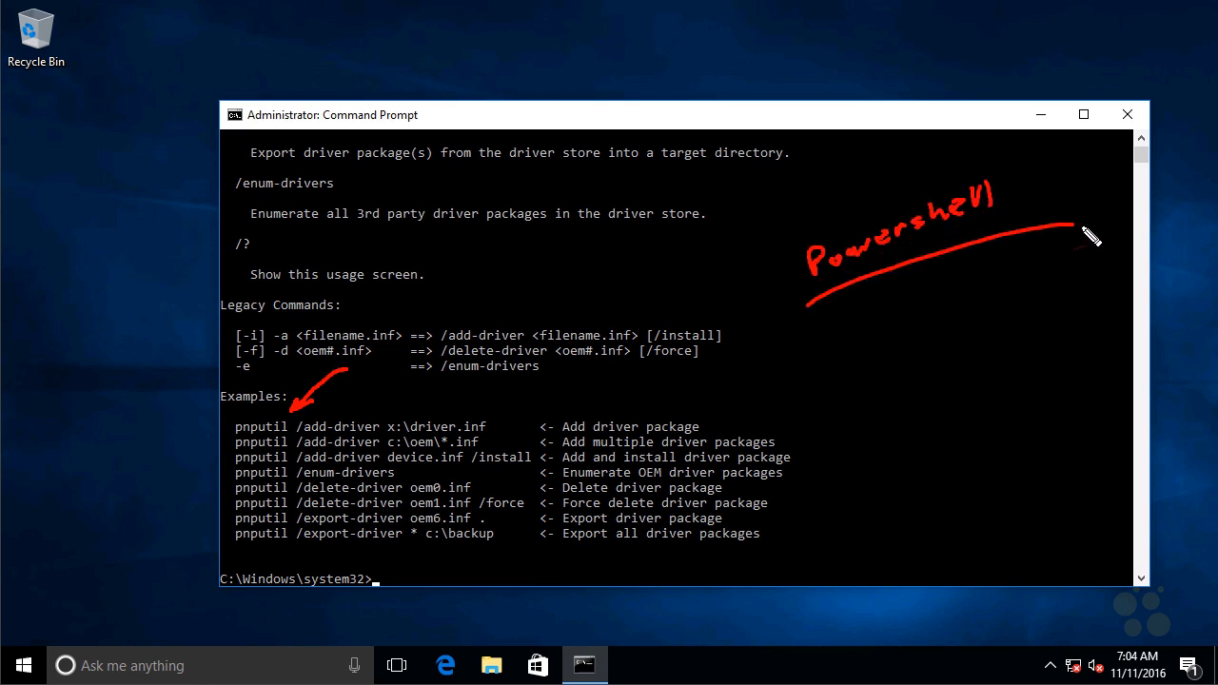
pyautogui.moveTo(855, 354)
pyautogui.mouseDown()
pyautogui.moveTo(843, 389)
pyautogui.moveTo(891, 374)
pyautogui.moveTo(942, 380)
pyautogui.moveTo(946, 358)
pyautogui.moveTo(965, 383)
pyautogui.moveTo(984, 346)
pyautogui.moveTo(1005, 367)
pyautogui.moveTo(1037, 348)
pyautogui.moveTo(1132, 365)
pyautogui.mouseUp()
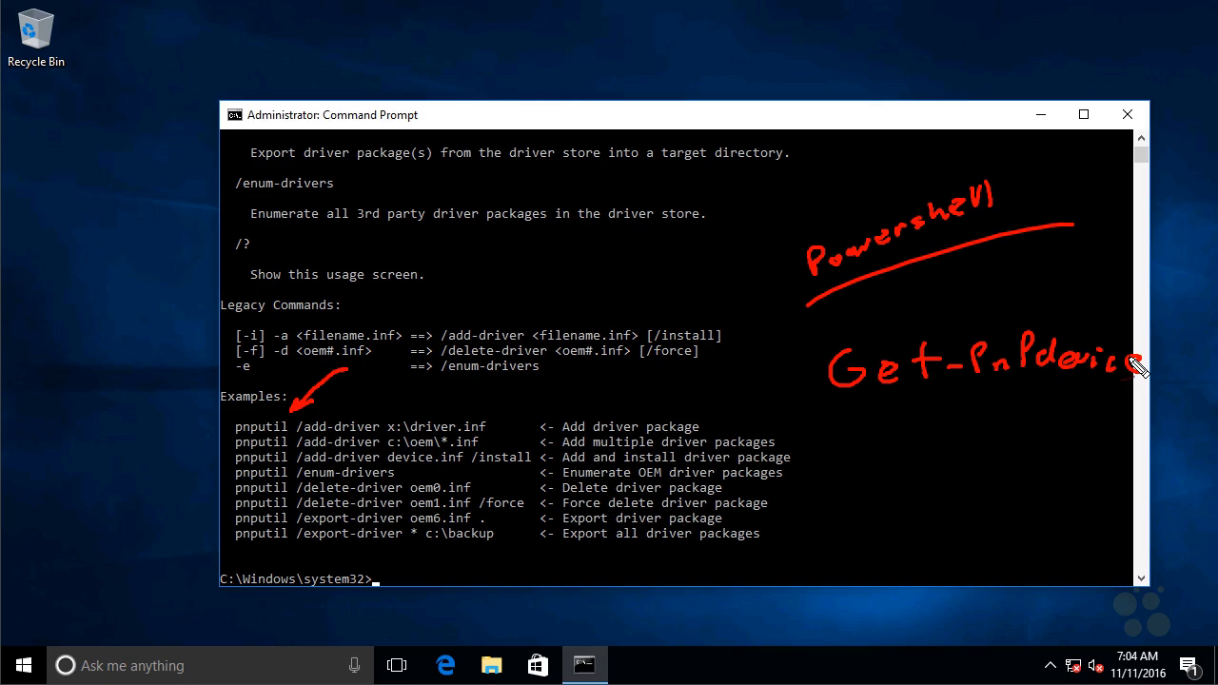
pyautogui.moveTo(824, 309); pyautogui.dragTo(1046, 255)
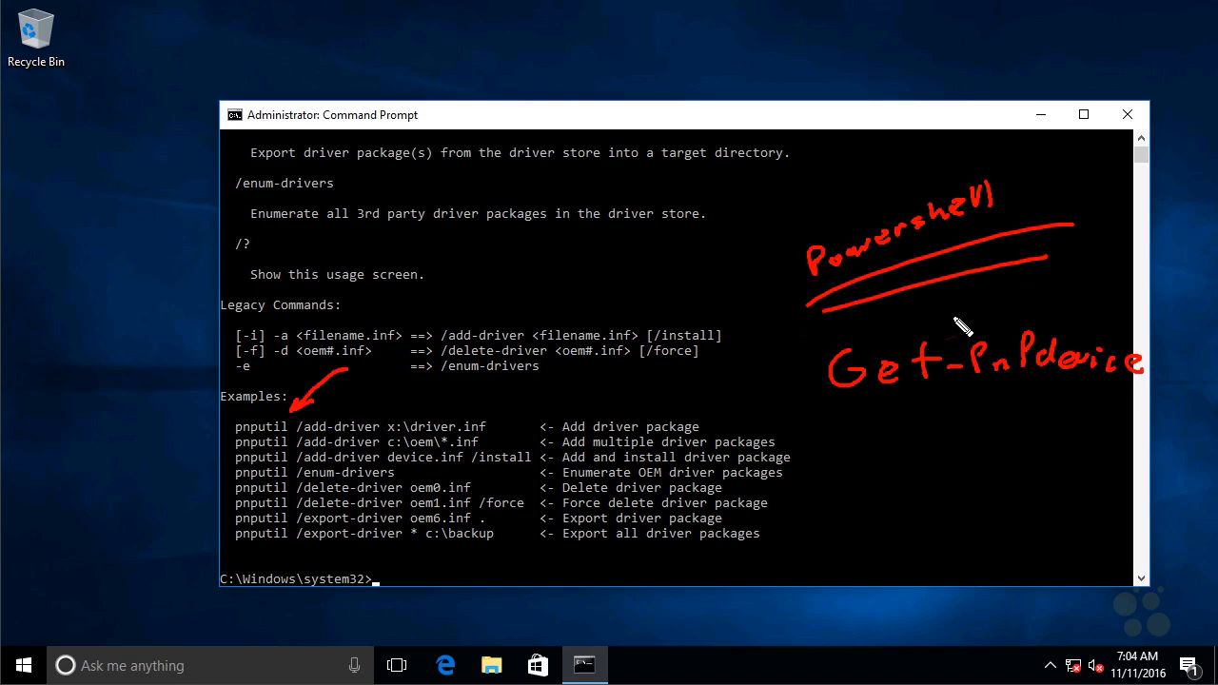
pyautogui.moveTo(316, 569)
pyautogui.mouseDown()
pyautogui.moveTo(289, 554)
pyautogui.moveTo(305, 561)
pyautogui.mouseUp()
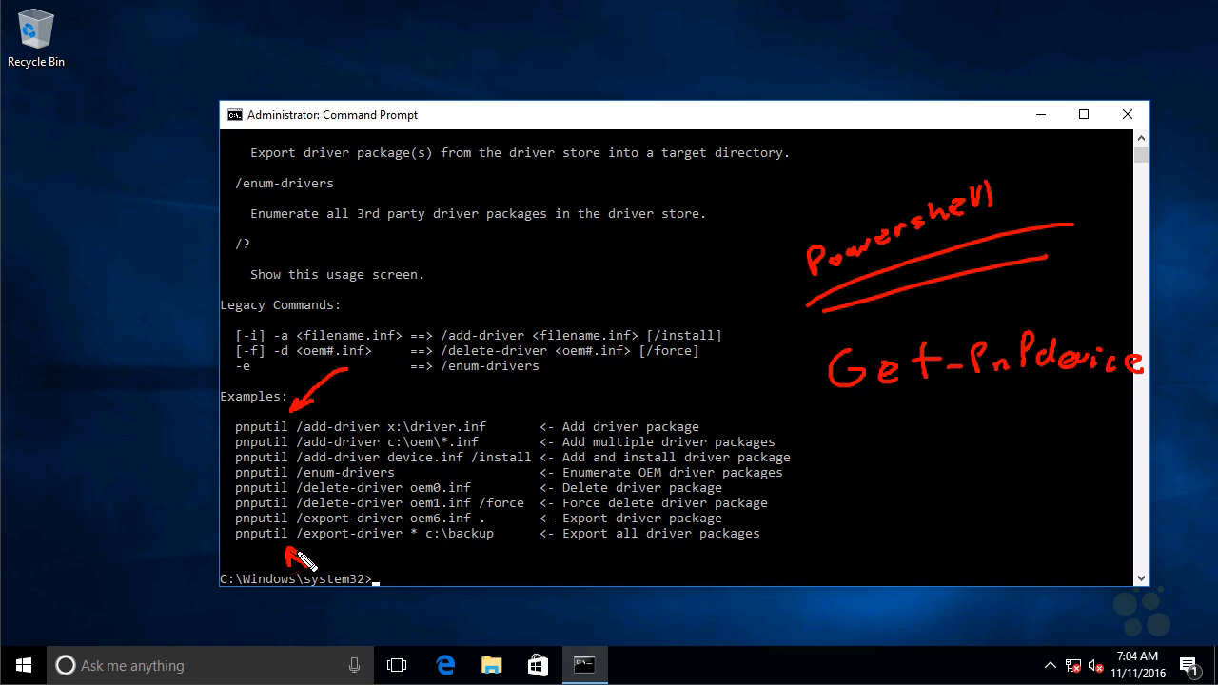